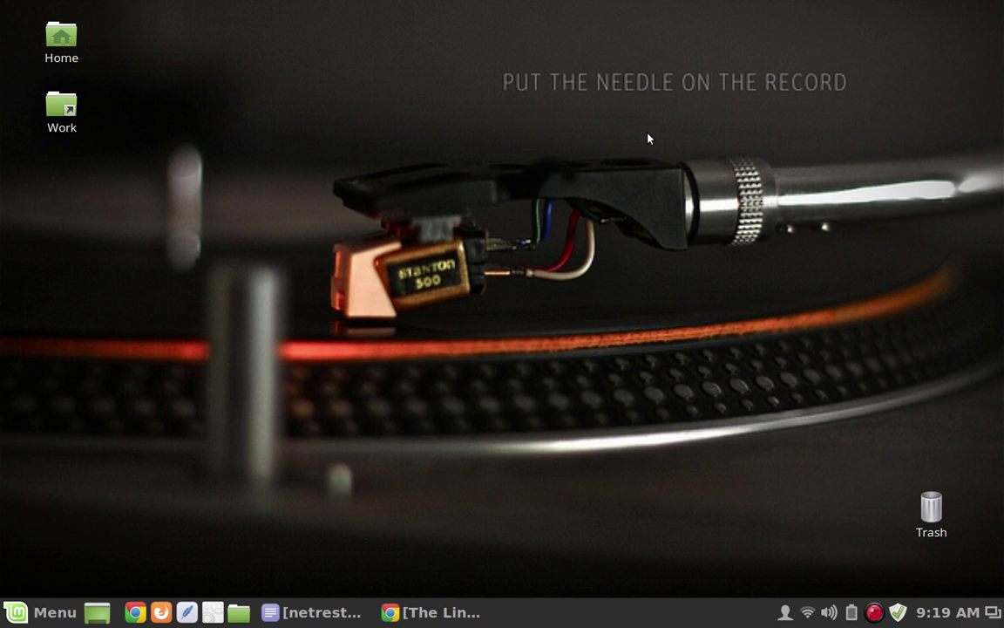
pyautogui.hotkey('ctrl', 'alt', 'Right')
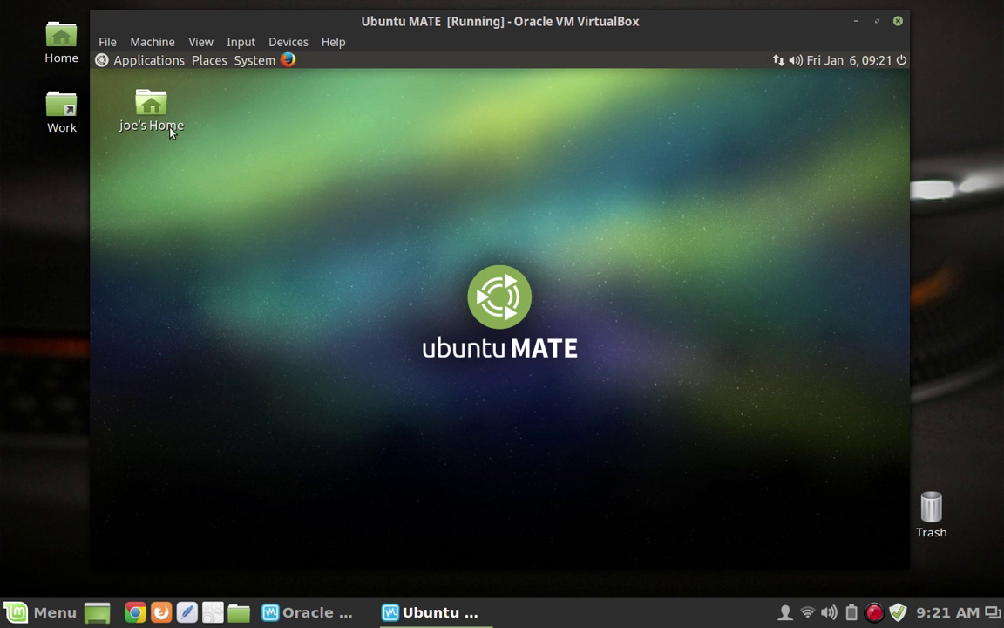
# Open joe's Home in Caja, drag its window down-right, then switch workspaces and back
pyautogui.doubleClick(153, 109)
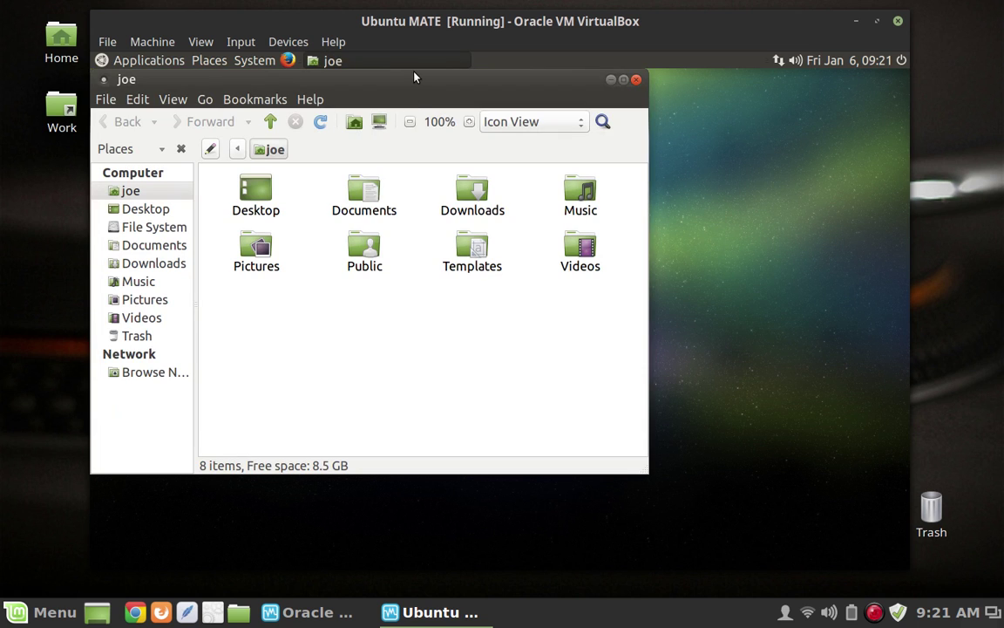
pyautogui.moveTo(415, 87); pyautogui.dragTo(548, 139)
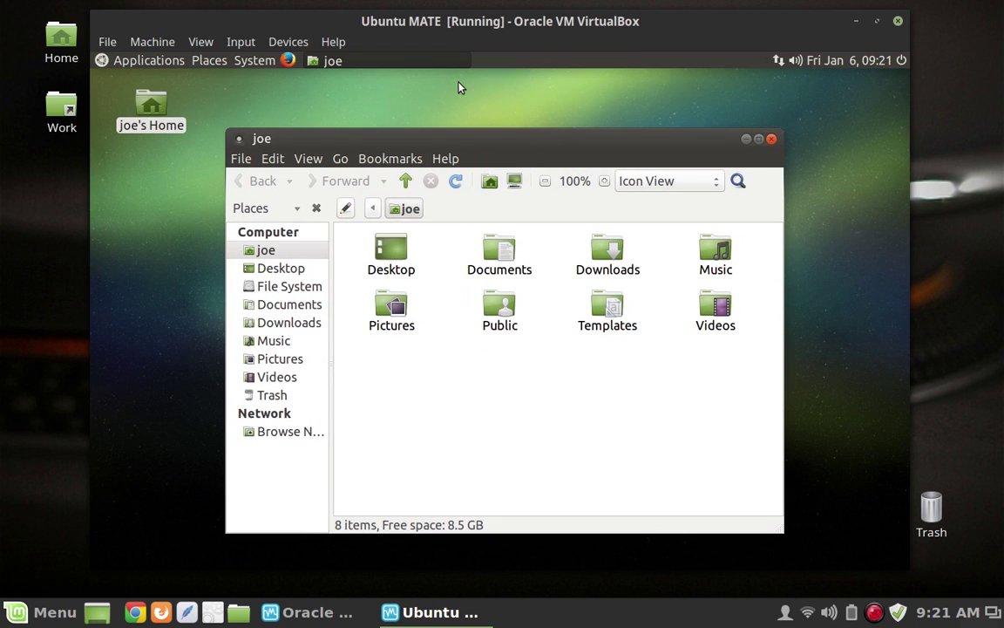
pyautogui.moveTo(442, 62)
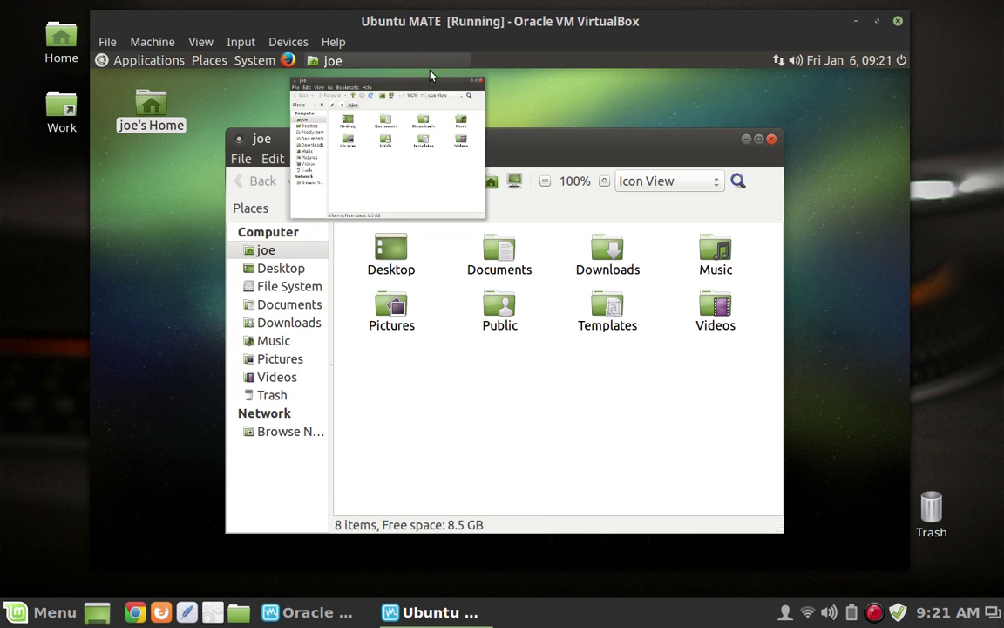
pyautogui.click(510, 98)
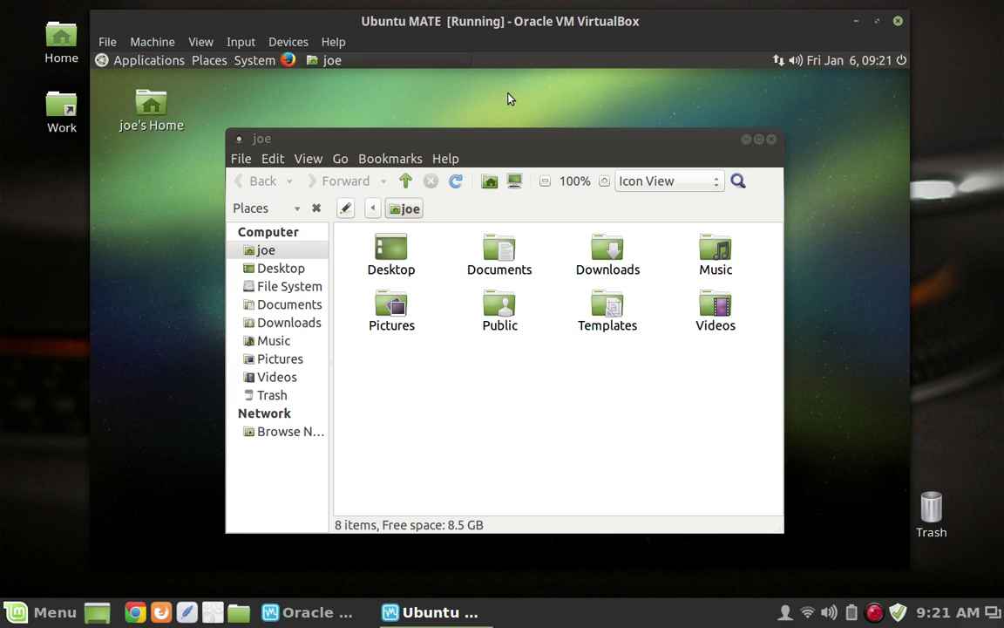
pyautogui.hotkey('ctrl', 'alt', 'Right')
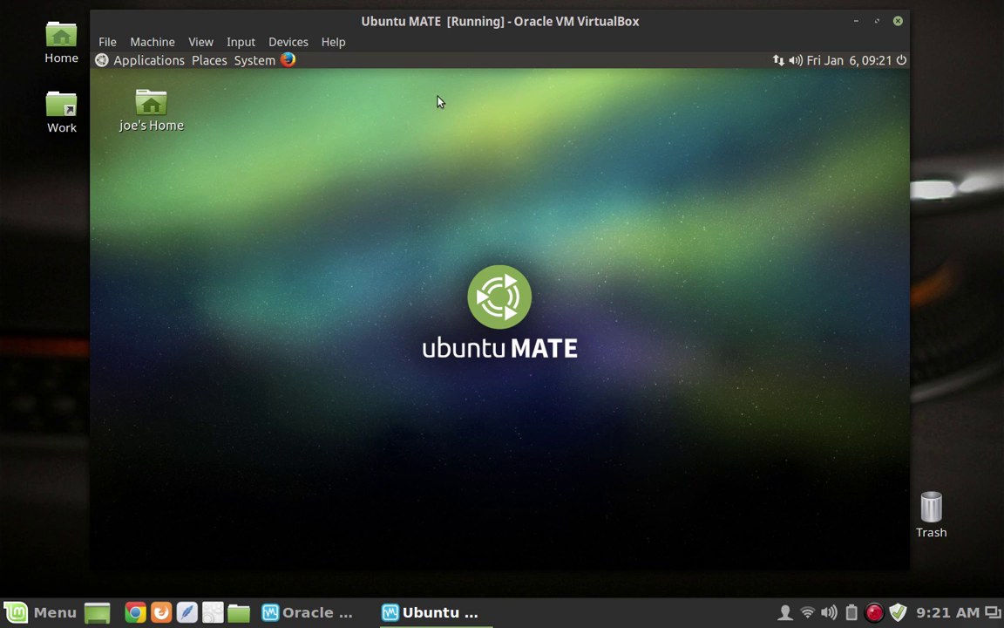
pyautogui.hotkey('ctrl', 'alt', 'Left')
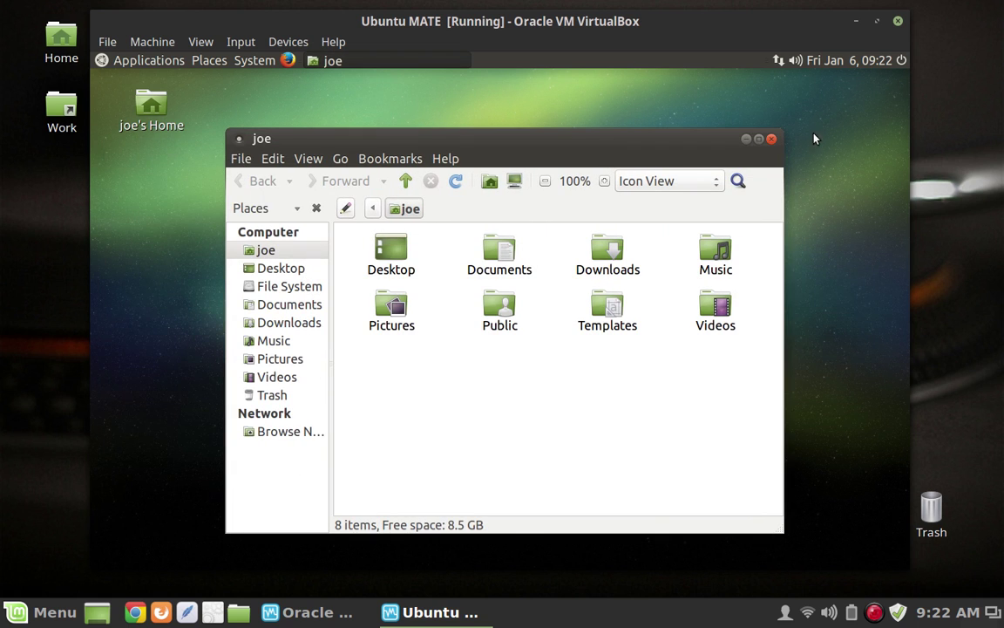
# Close the home folder window and show the Applications > Internet submenu
pyautogui.click(771, 139)
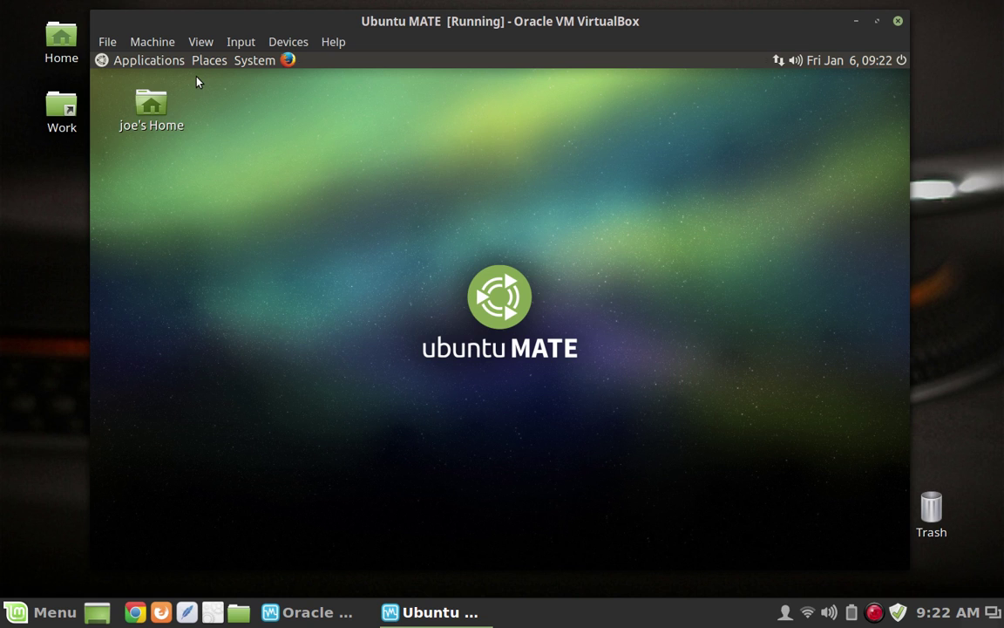
pyautogui.click(141, 65)
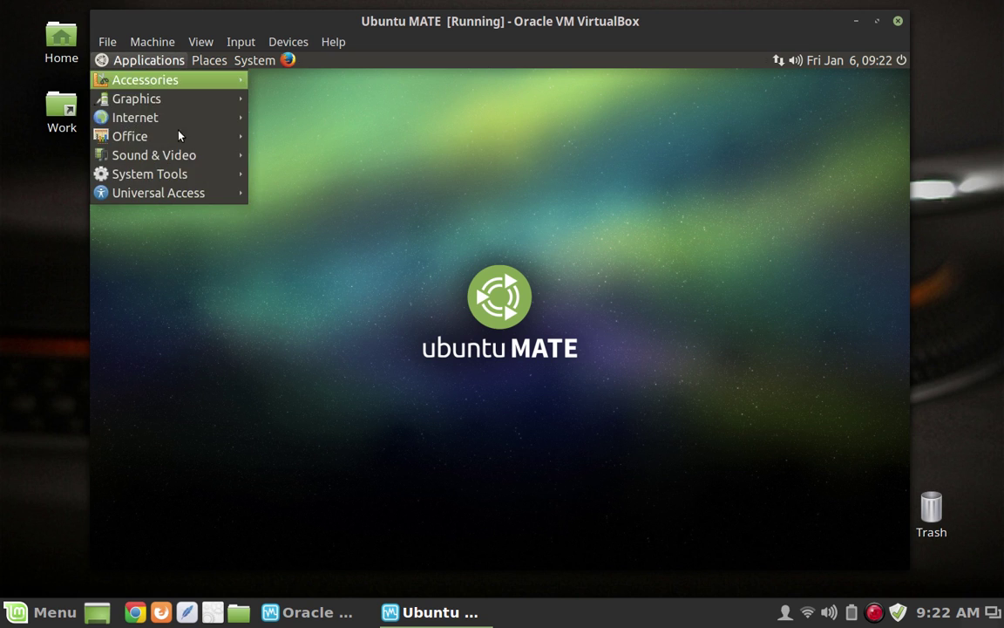
pyautogui.moveTo(207, 127)
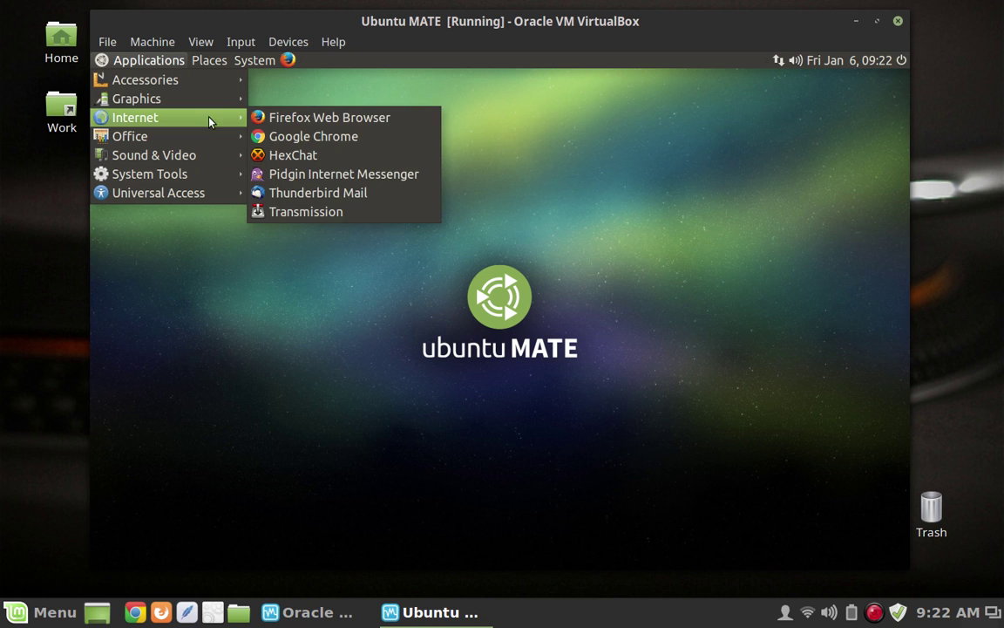
pyautogui.moveTo(218, 103)
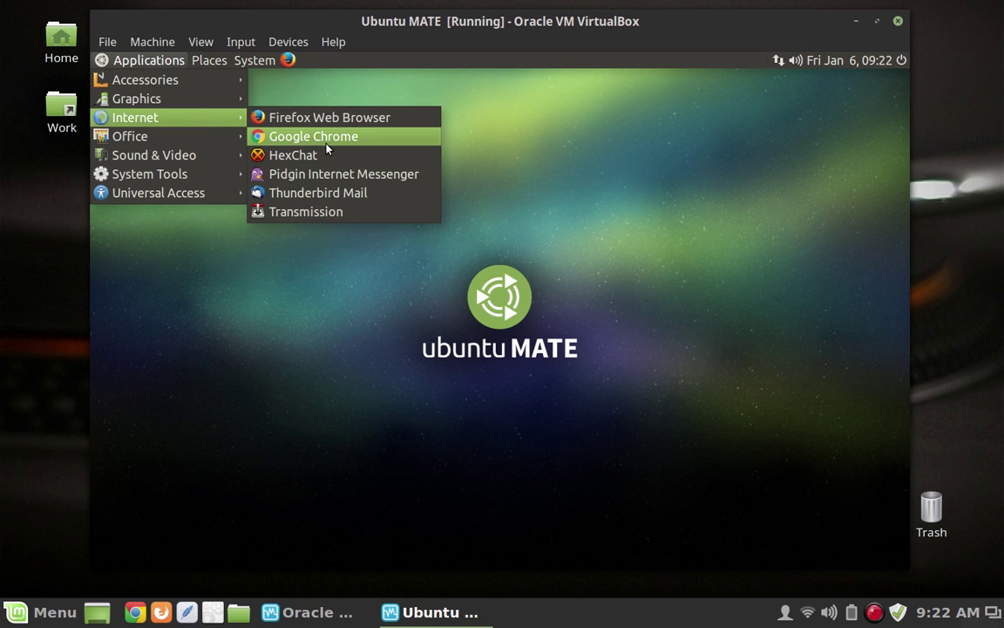
# Launch Google Chrome, uncheck 'Use system title bar and borders', then minimize it
pyautogui.click(321, 137)
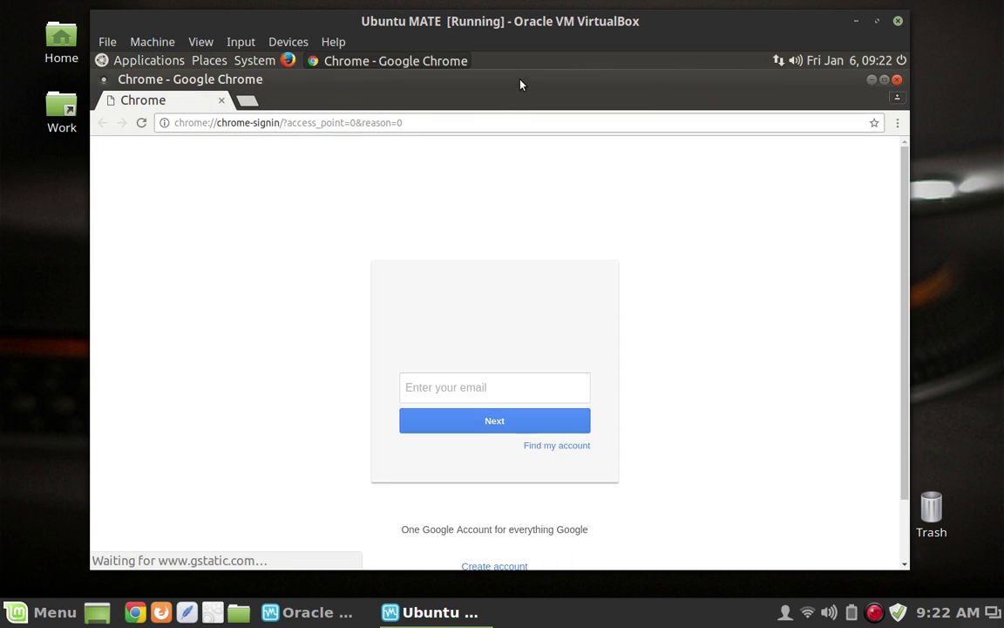
pyautogui.rightClick(520, 84)
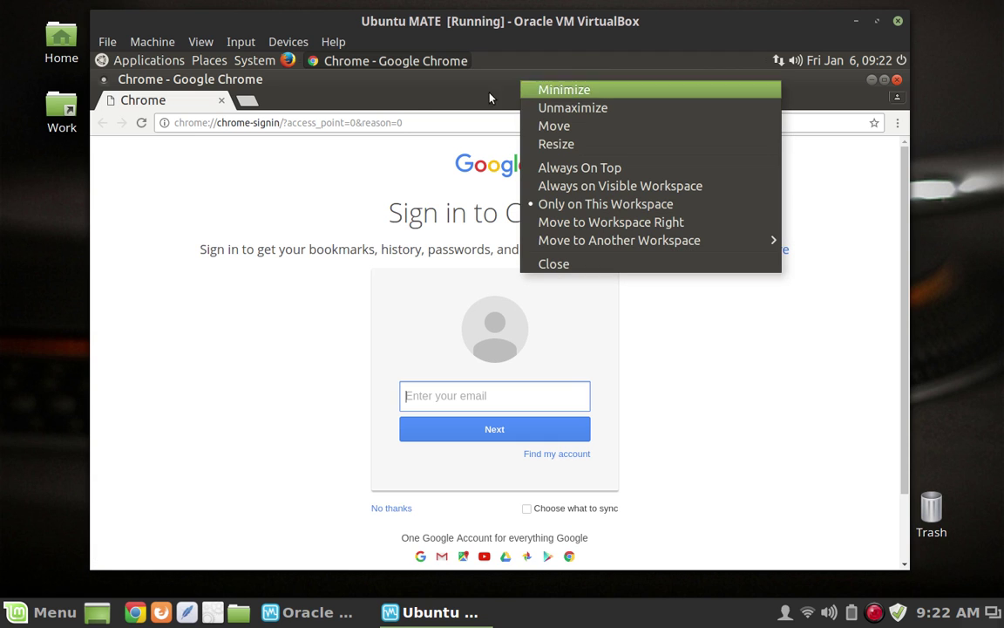
pyautogui.click(415, 87)
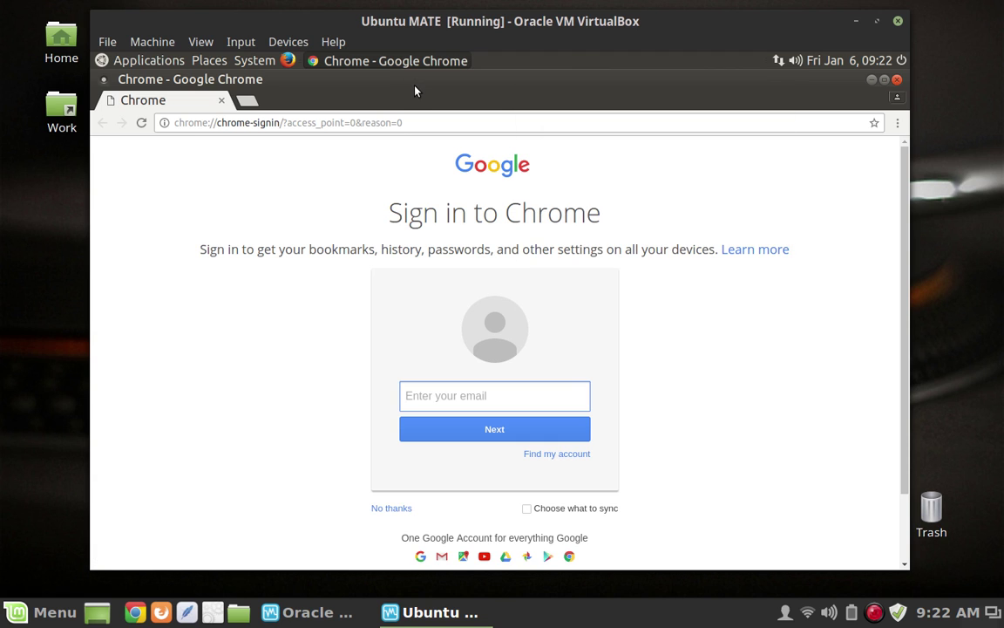
pyautogui.rightClick(415, 80)
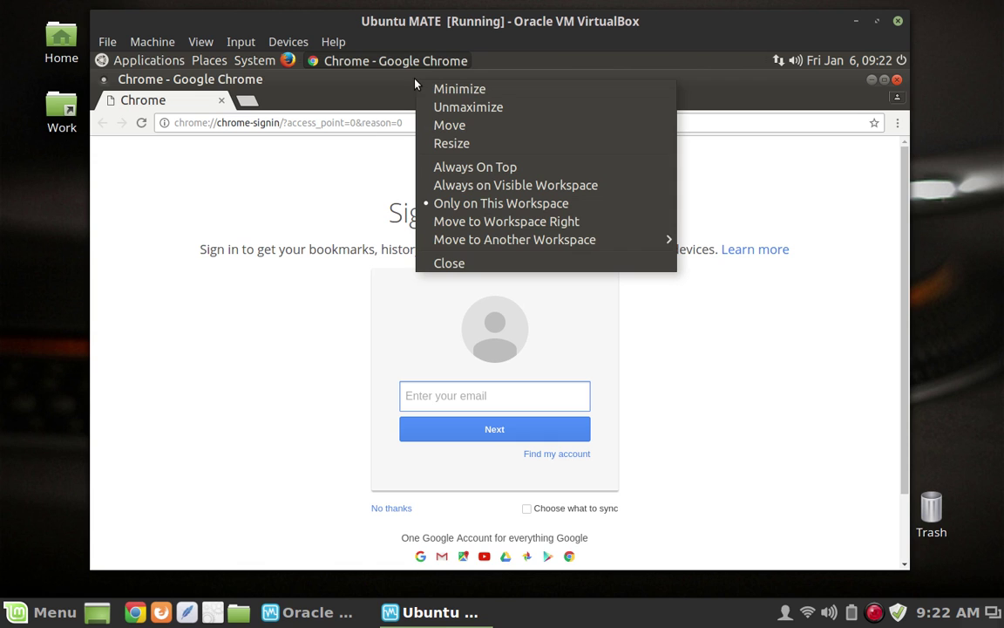
pyautogui.click(398, 102)
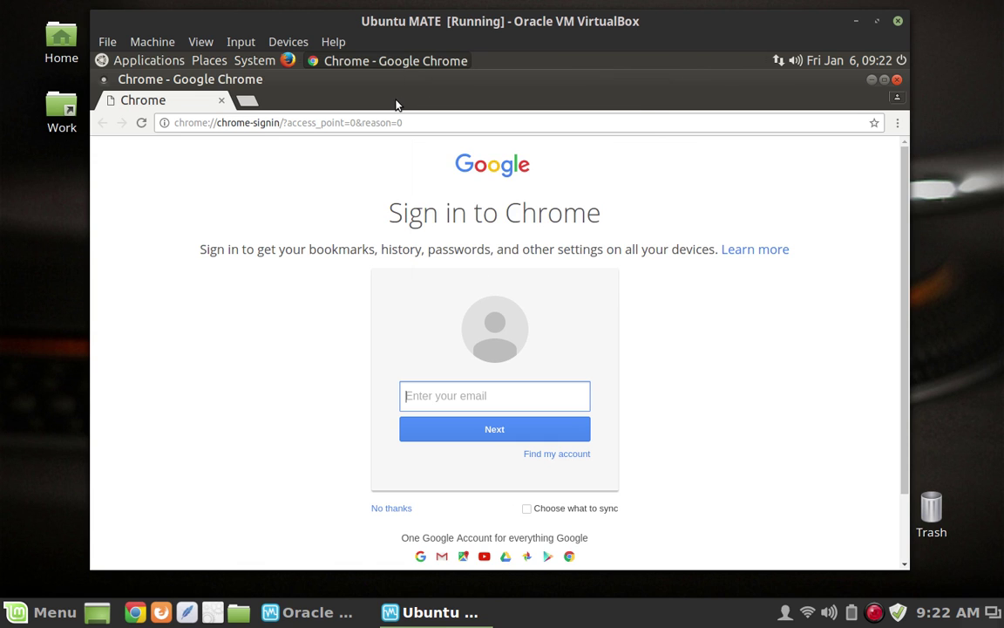
pyautogui.rightClick(396, 103)
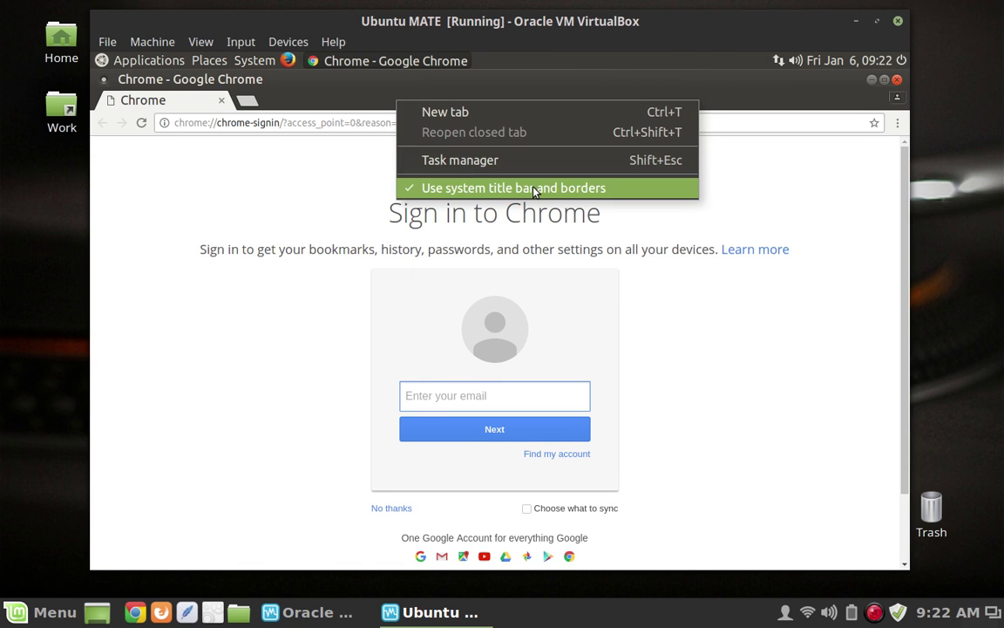
pyautogui.click(481, 187)
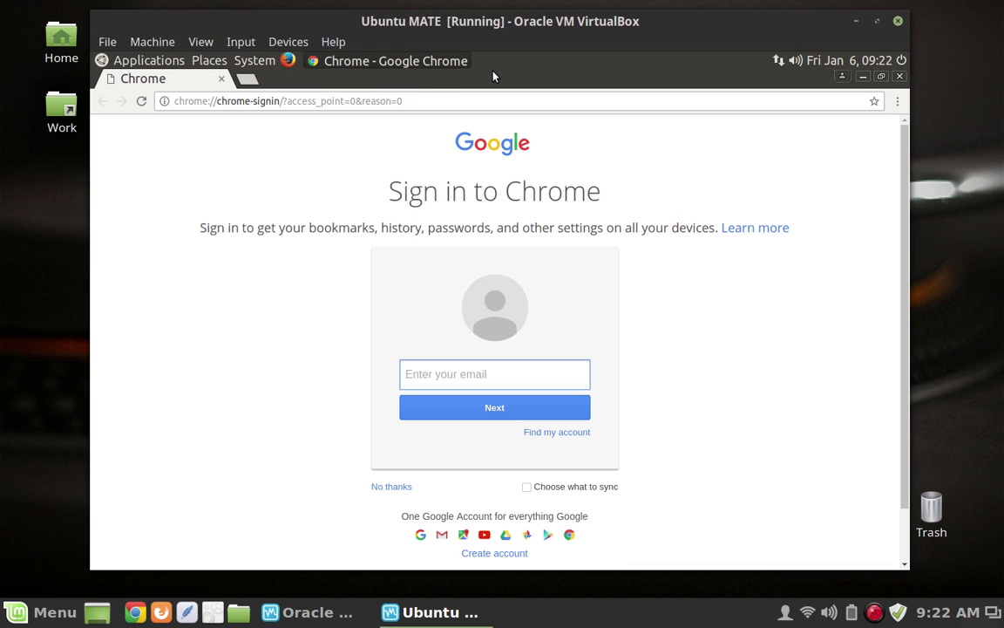
pyautogui.click(443, 60)
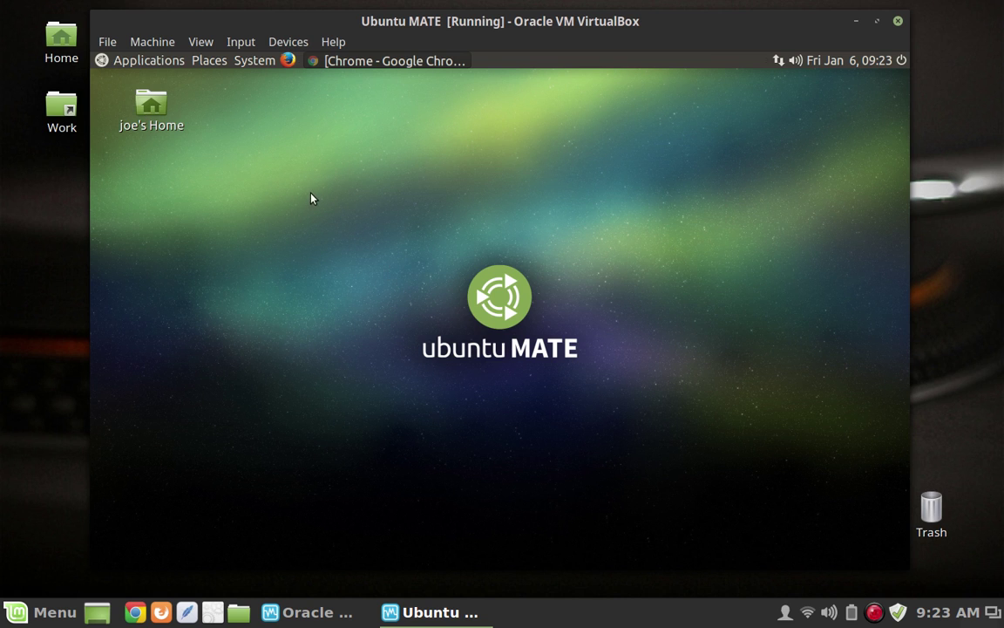
pyautogui.hotkey('ctrl', 'alt', 'Right')
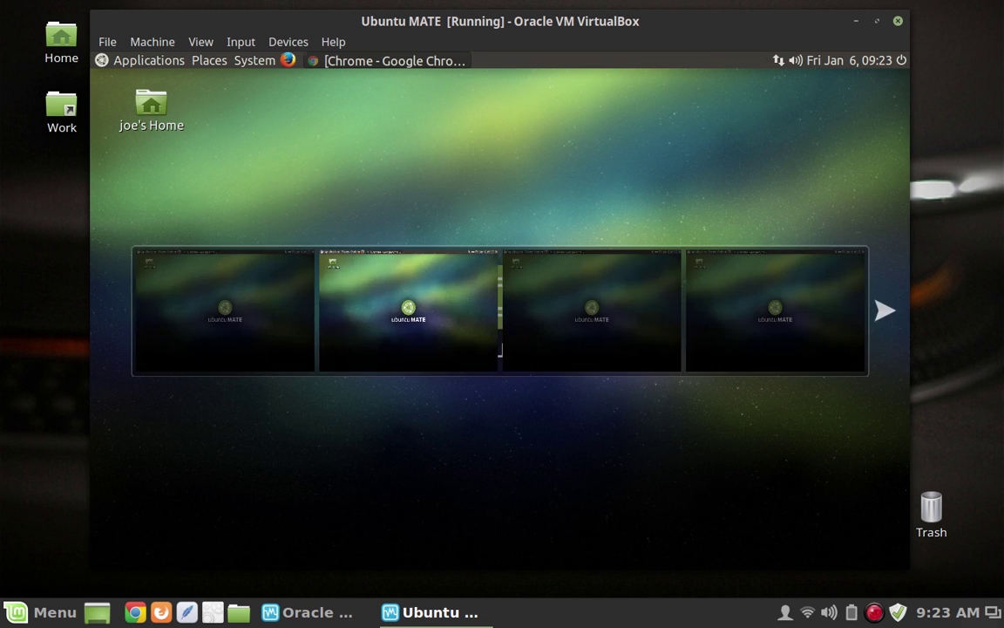
pyautogui.rightClick(267, 136)
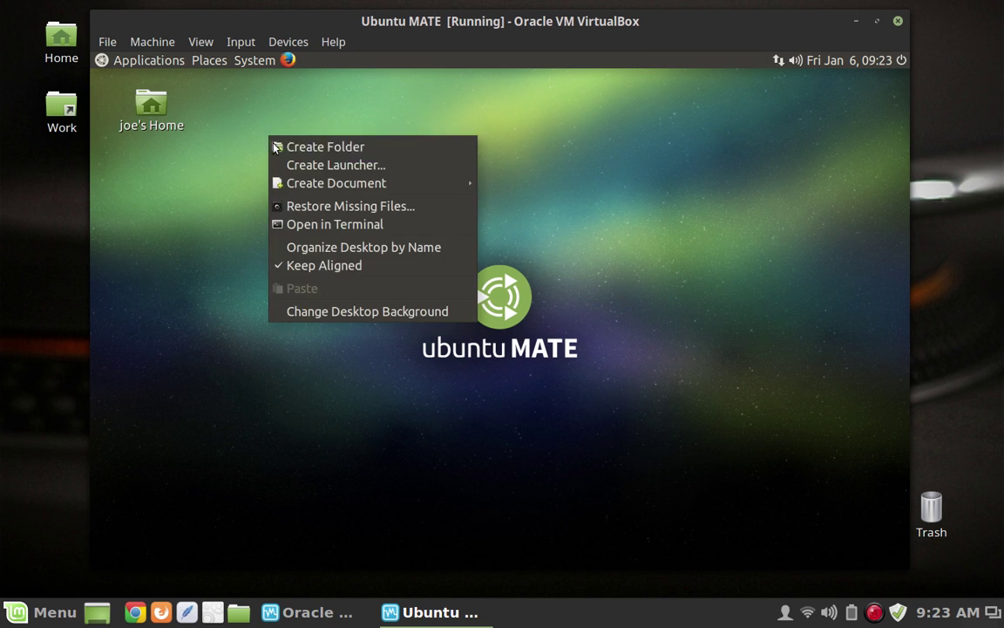
pyautogui.click(314, 145)
pyautogui.click(355, 154)
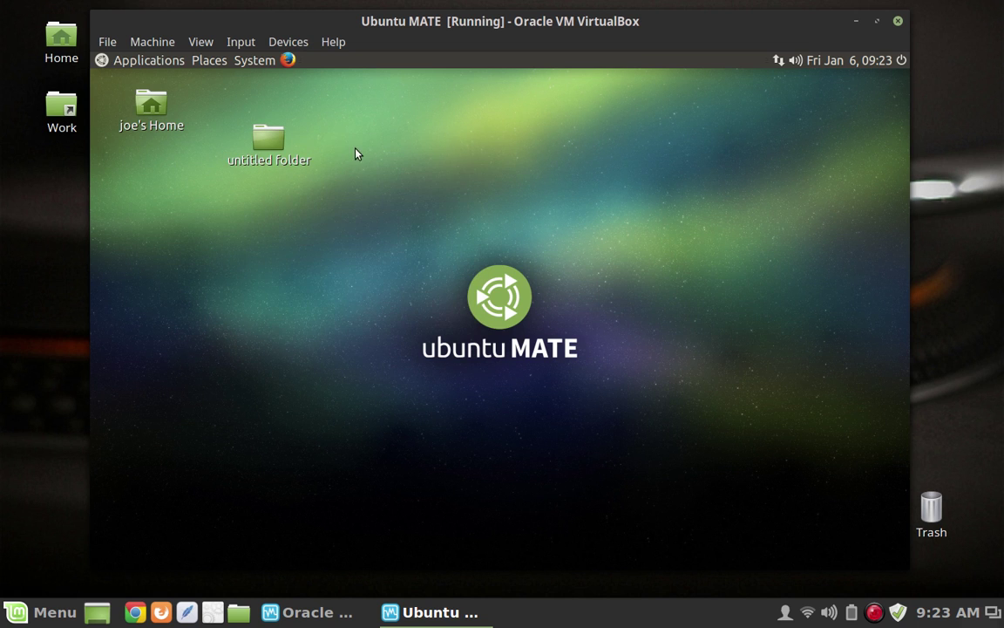
pyautogui.moveTo(381, 169); pyautogui.dragTo(561, 421)
pyautogui.hotkey('ctrl', 'alt', 'Left')
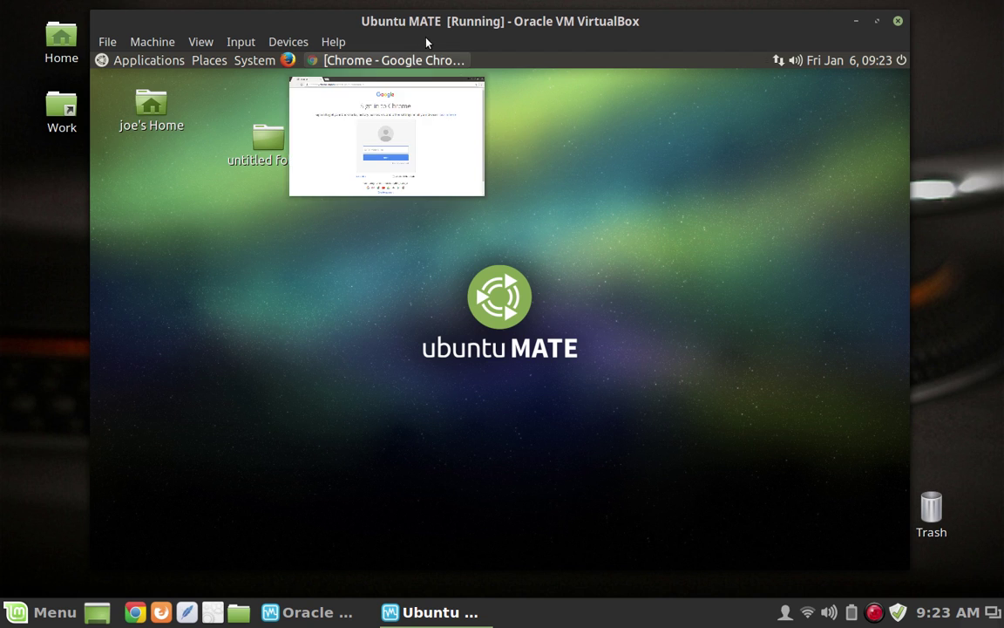
pyautogui.click(425, 61)
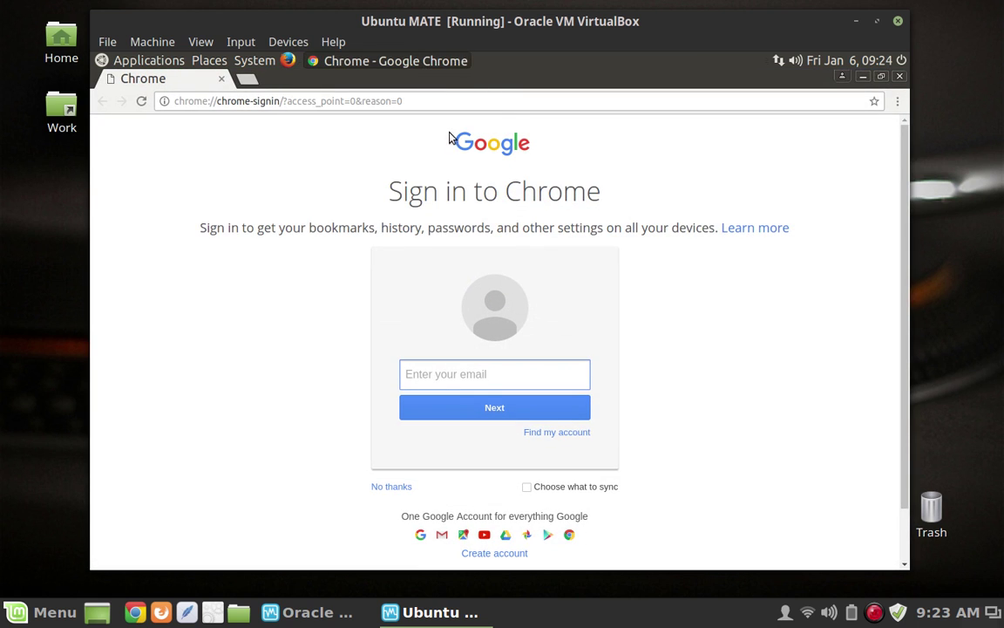
pyautogui.moveTo(431, 62)
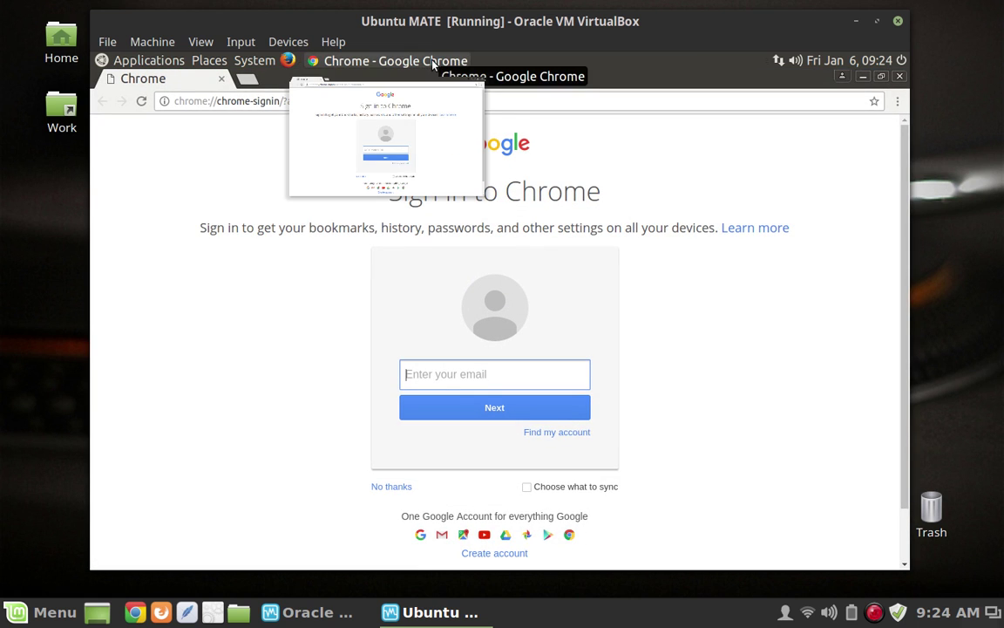
pyautogui.click(431, 62)
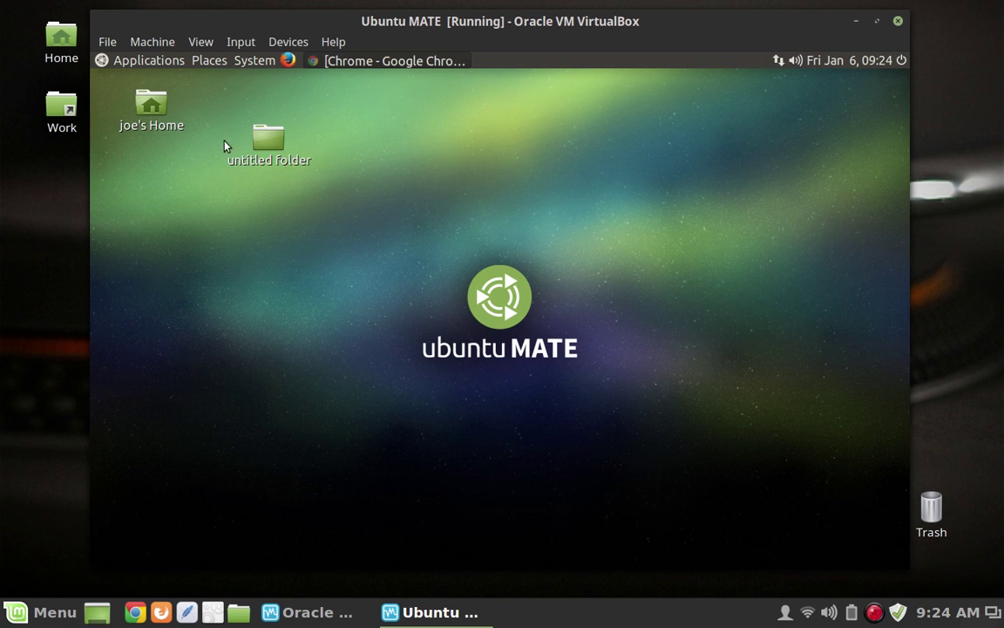
# Open the home folder via Places and move its window down-right, then switch workspaces and back
pyautogui.click(202, 63)
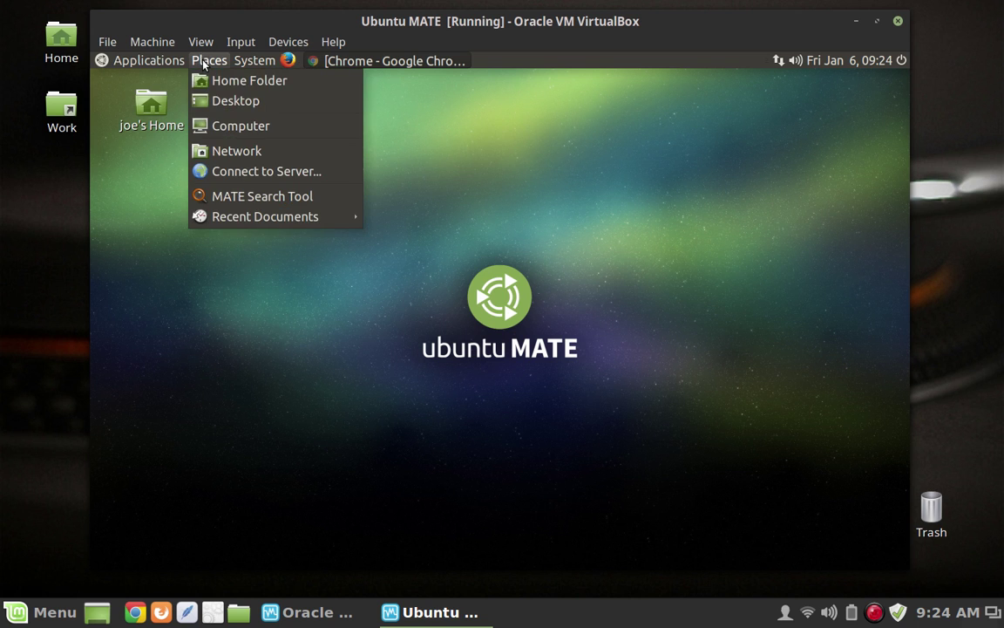
pyautogui.click(229, 76)
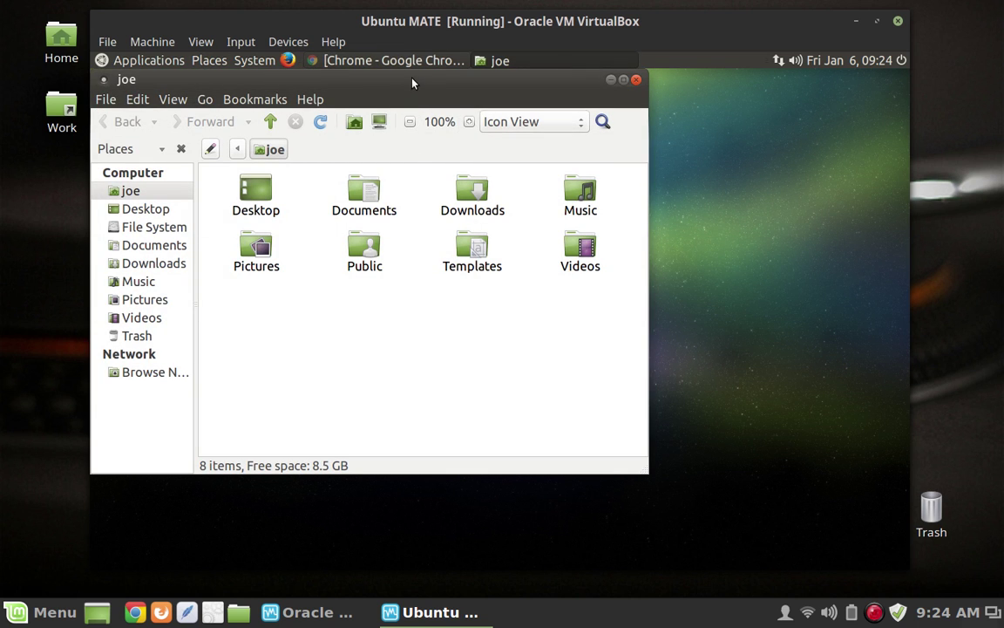
pyautogui.moveTo(410, 80); pyautogui.dragTo(460, 159)
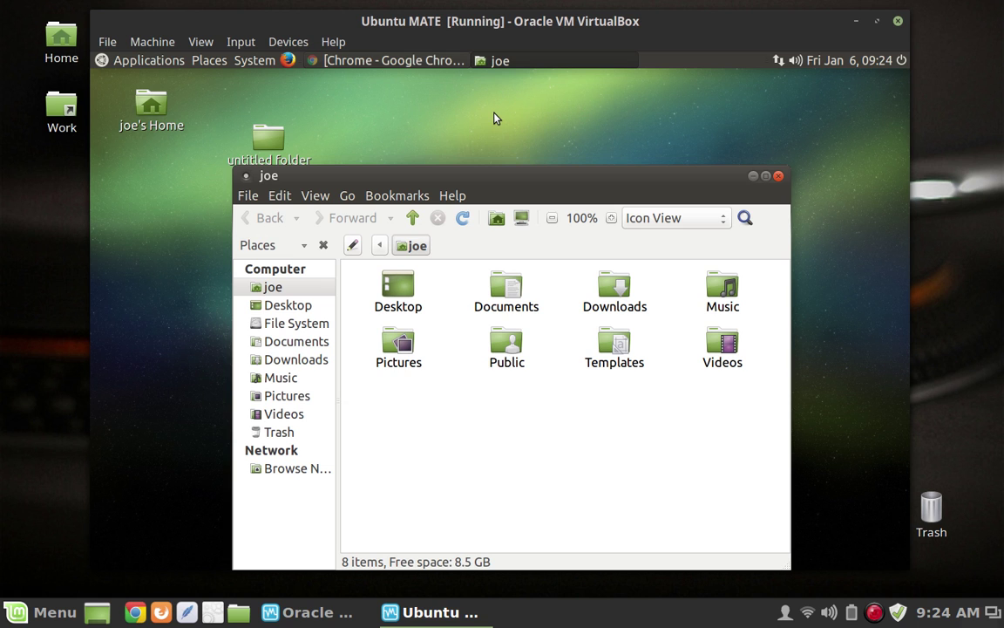
pyautogui.hotkey('ctrl', 'alt', 'Right')
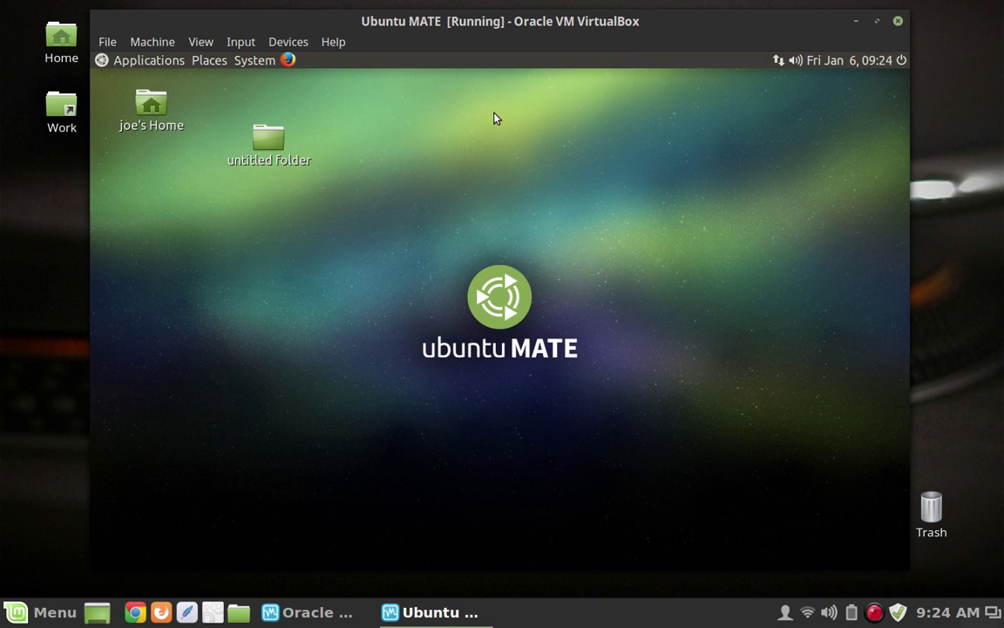
pyautogui.hotkey('ctrl', 'alt', 'Left')
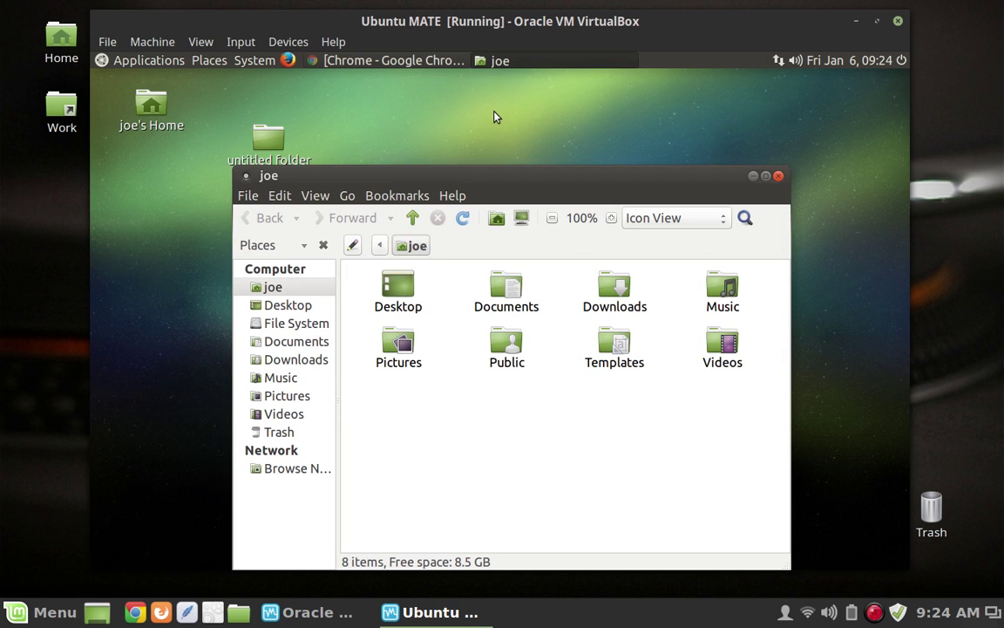
pyautogui.rightClick(436, 61)
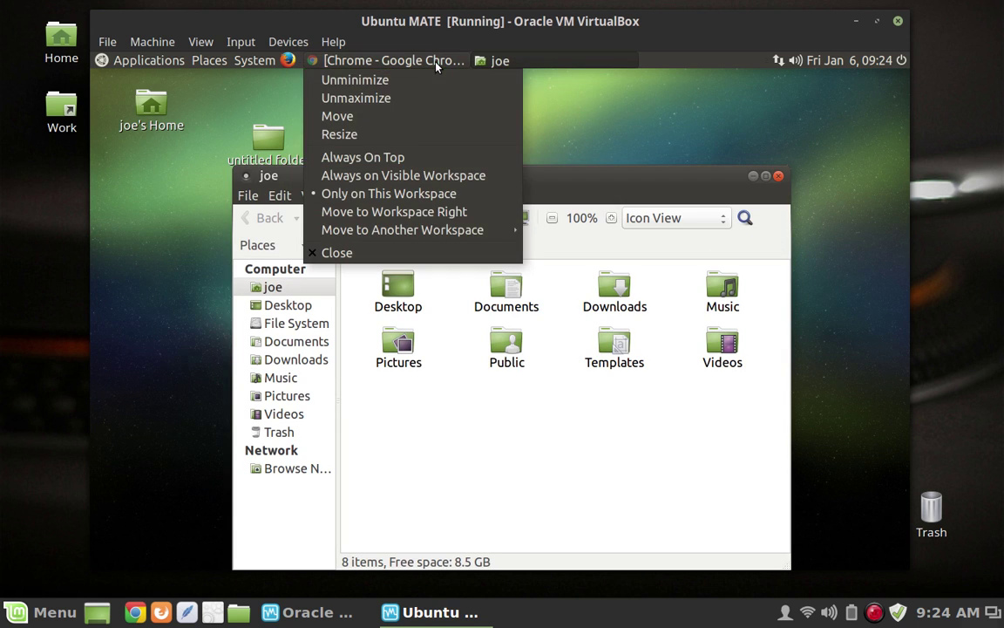
# Close Chrome, relaunch it from Applications > Internet, and minimize the new window
pyautogui.click(442, 257)
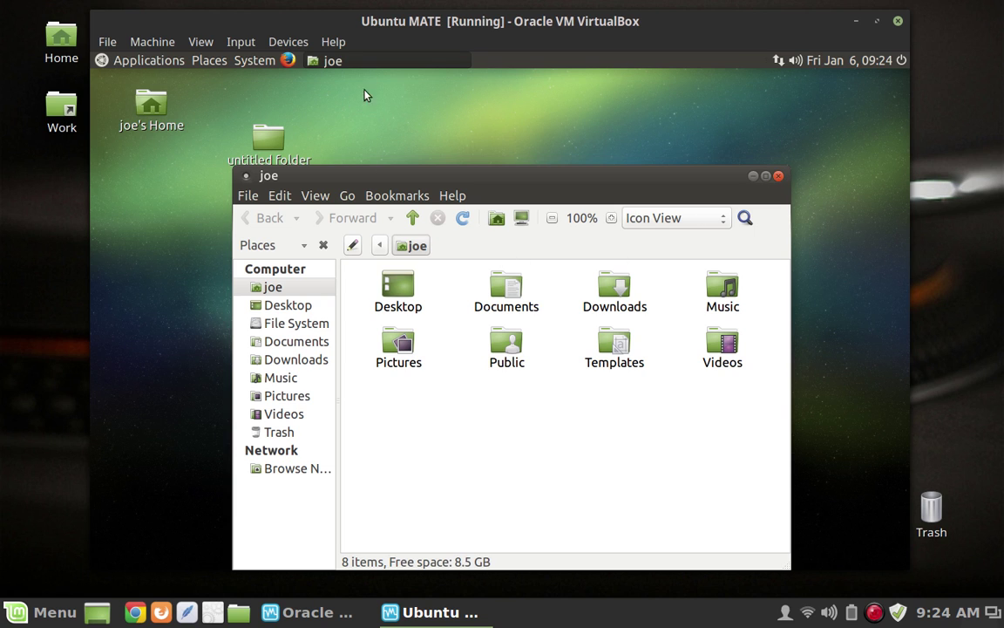
pyautogui.click(149, 61)
pyautogui.moveTo(202, 152)
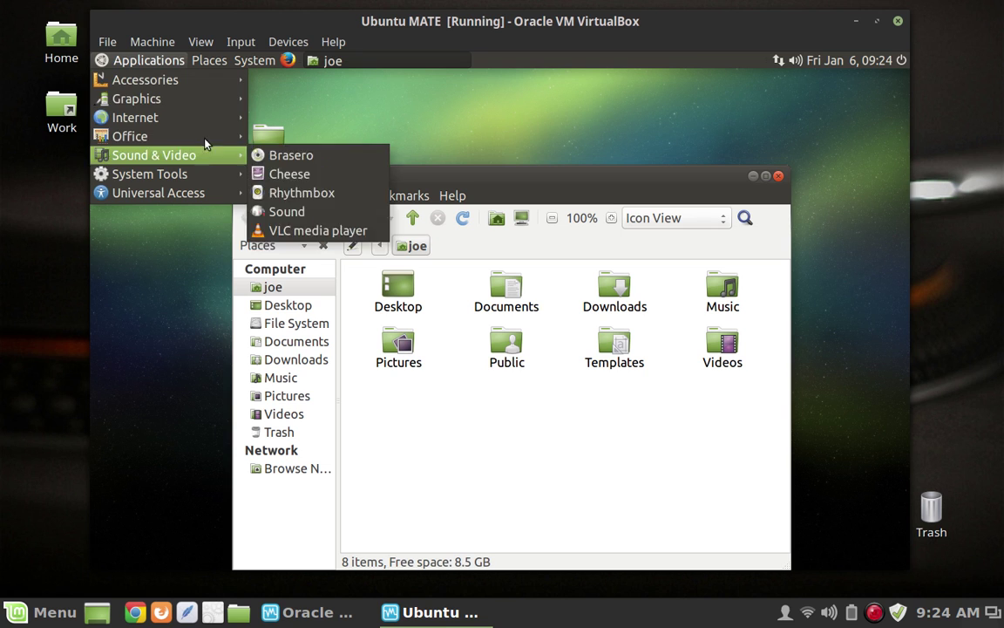
pyautogui.moveTo(207, 117)
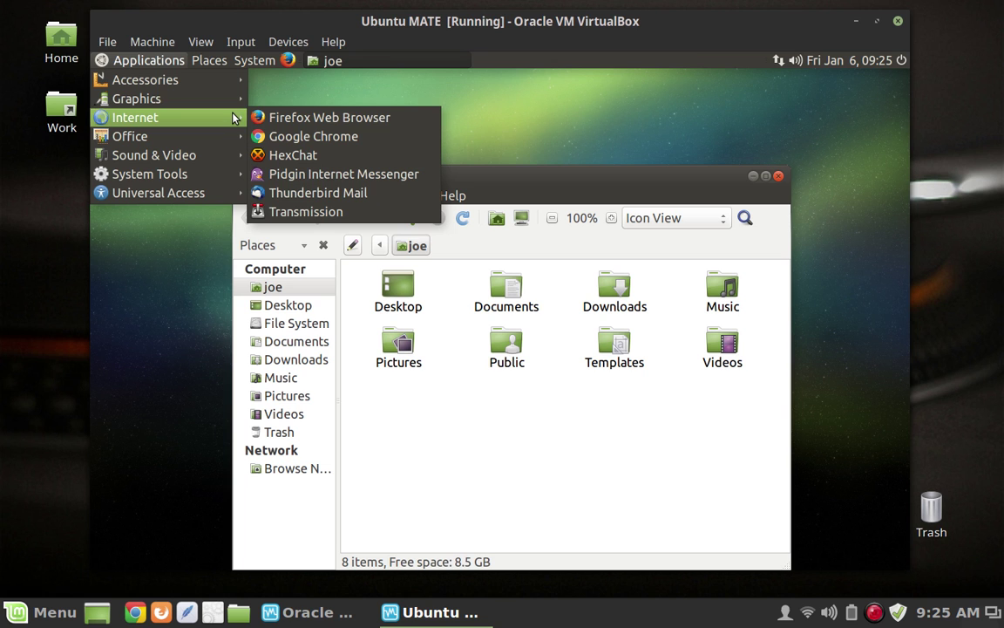
pyautogui.click(318, 136)
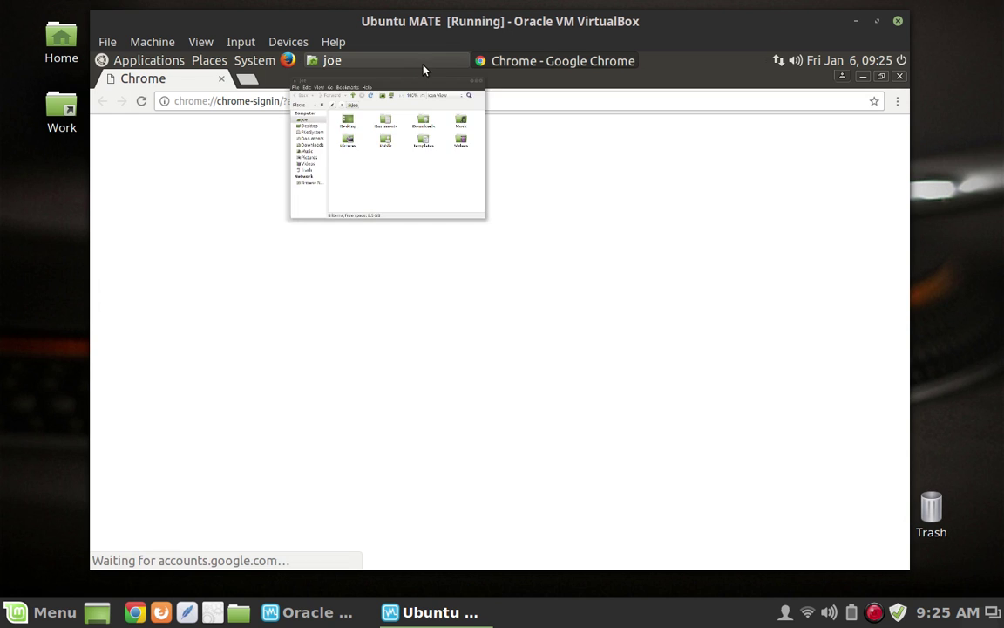
pyautogui.click(516, 61)
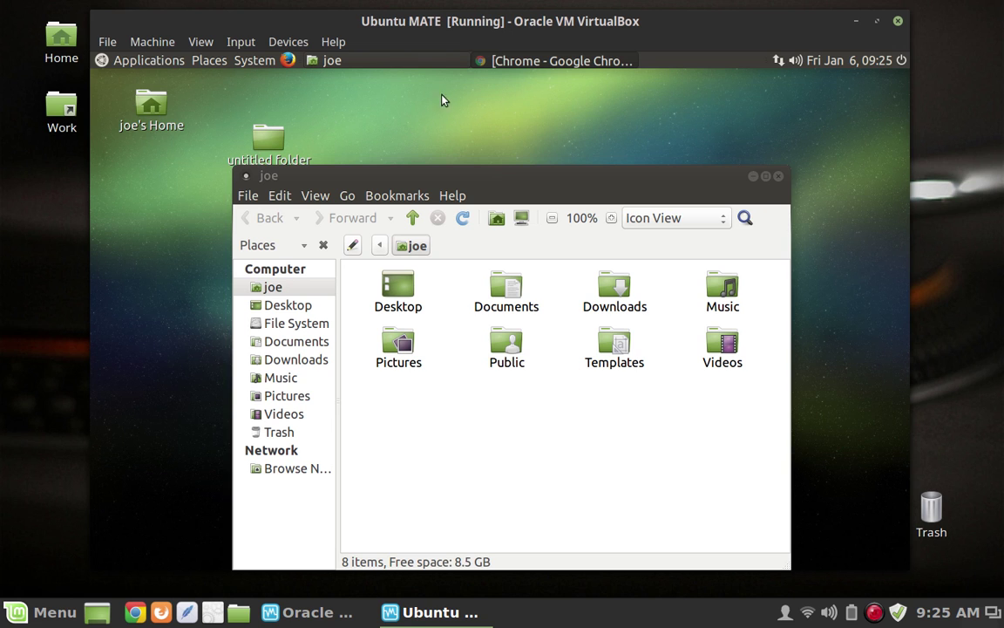
pyautogui.click(512, 62)
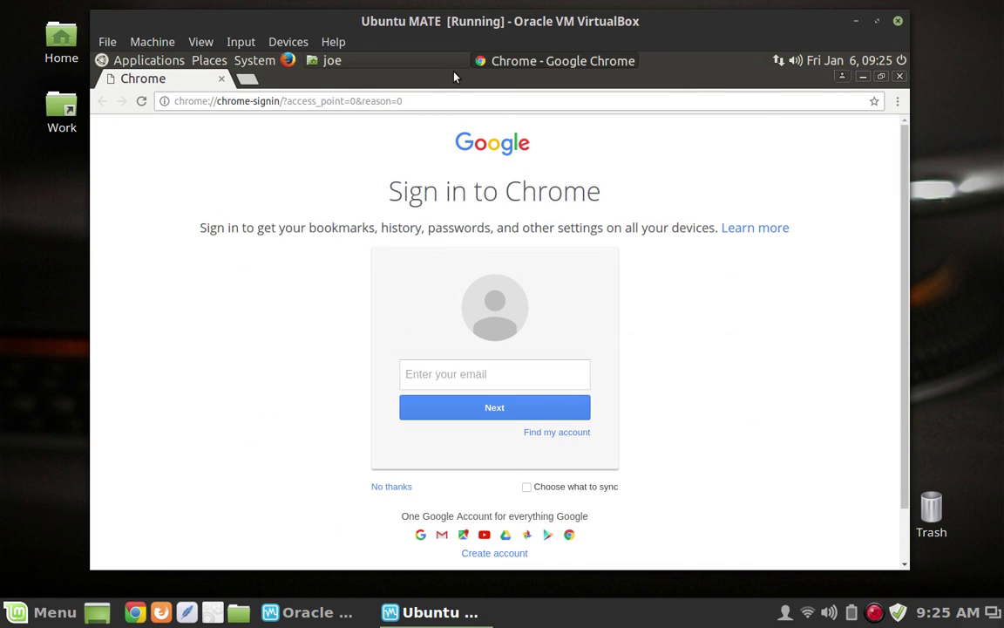
pyautogui.rightClick(454, 78)
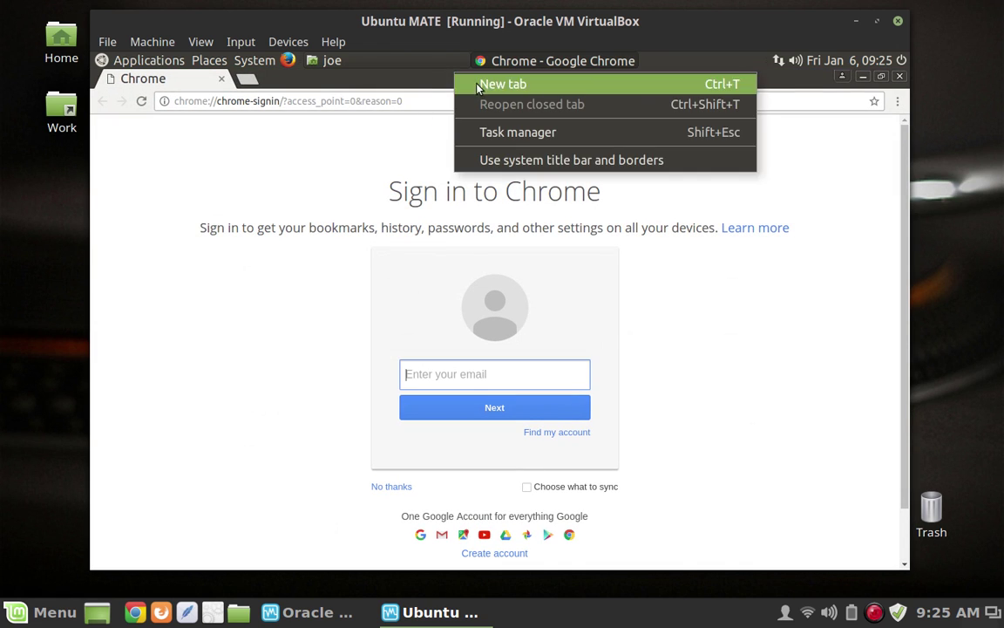
pyautogui.click(577, 158)
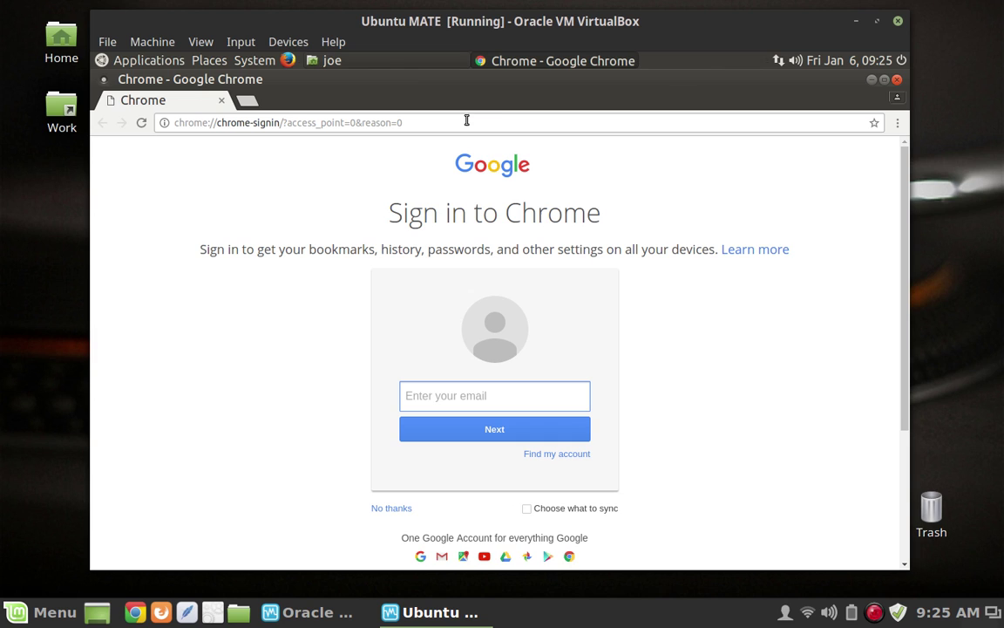
pyautogui.click(555, 61)
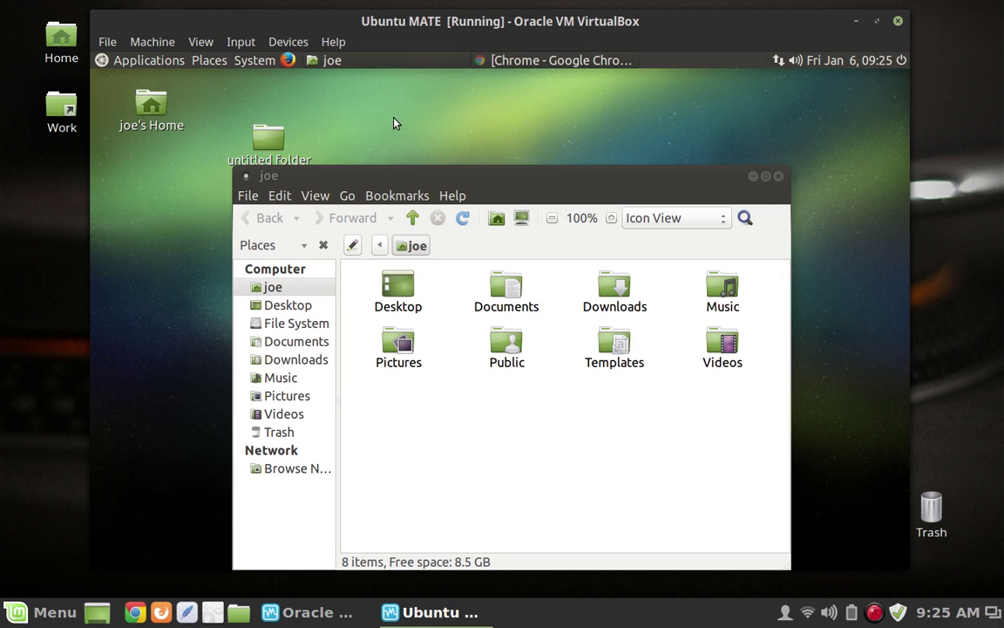
pyautogui.rightClick(449, 122)
pyautogui.click(666, 127)
pyautogui.click(570, 63)
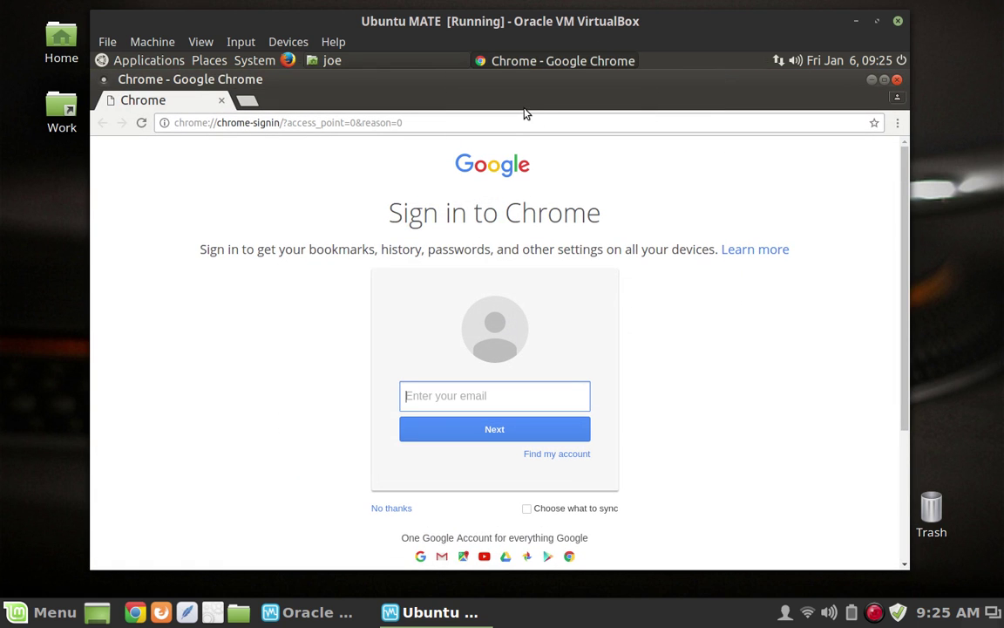
pyautogui.rightClick(527, 99)
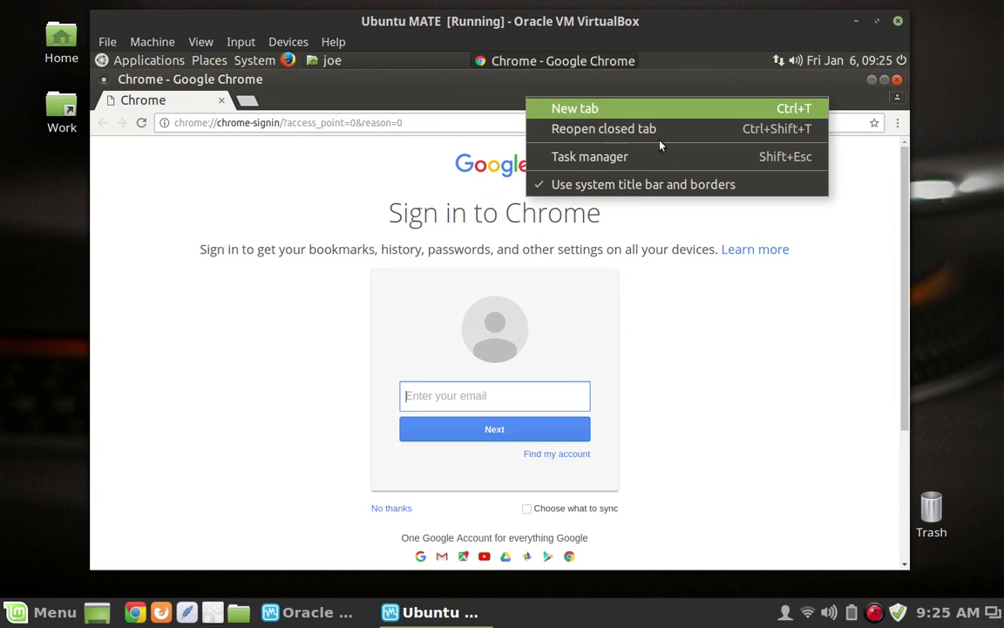
pyautogui.click(672, 186)
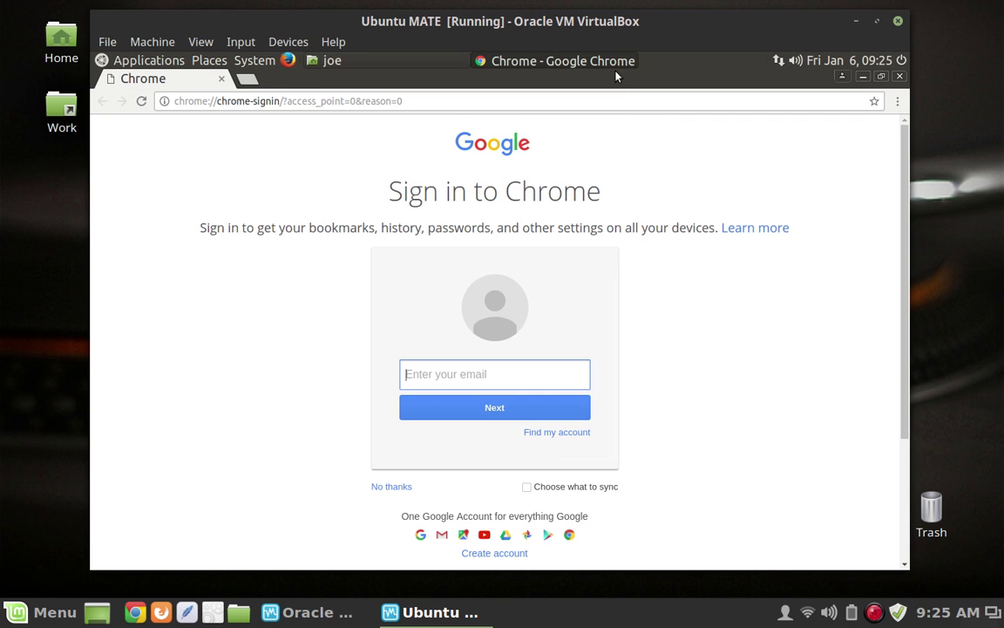
pyautogui.click(565, 61)
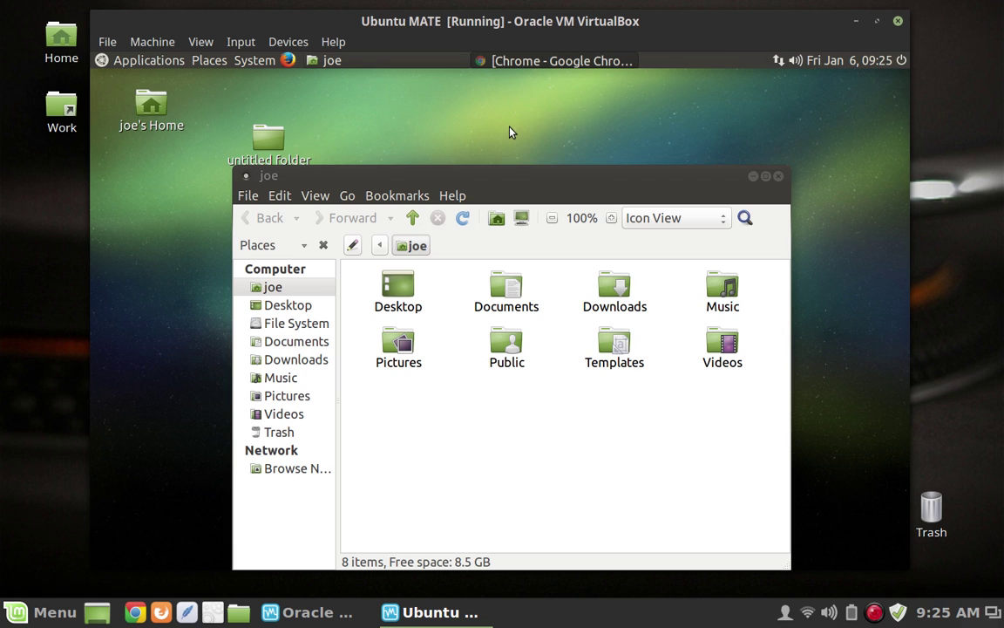
# Restore the minimized Chrome window and turn on 'Use system title bar and borders'
pyautogui.rightClick(561, 51)
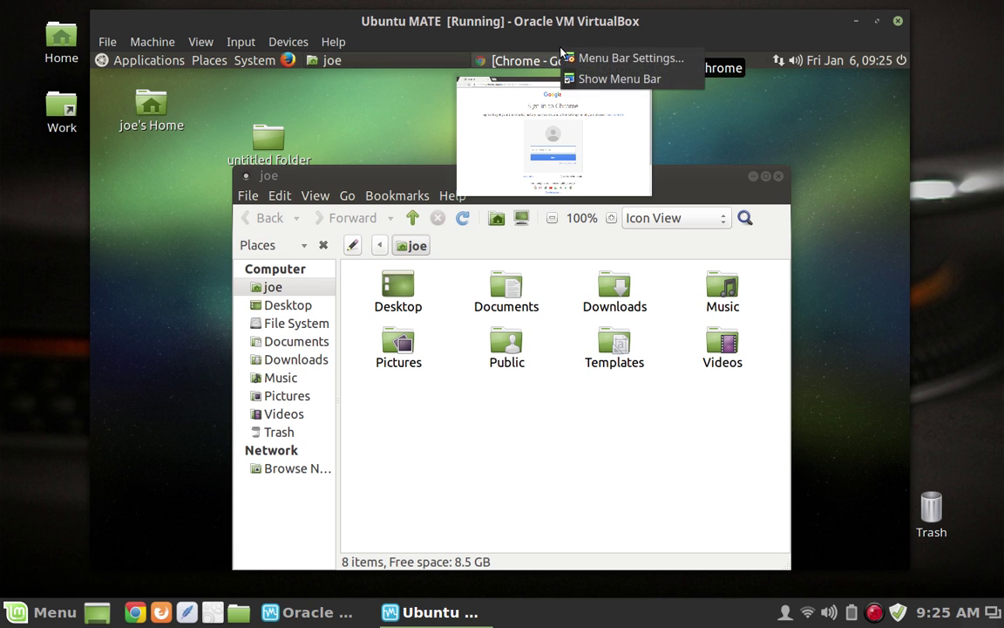
pyautogui.click(529, 108)
pyautogui.moveTo(556, 58)
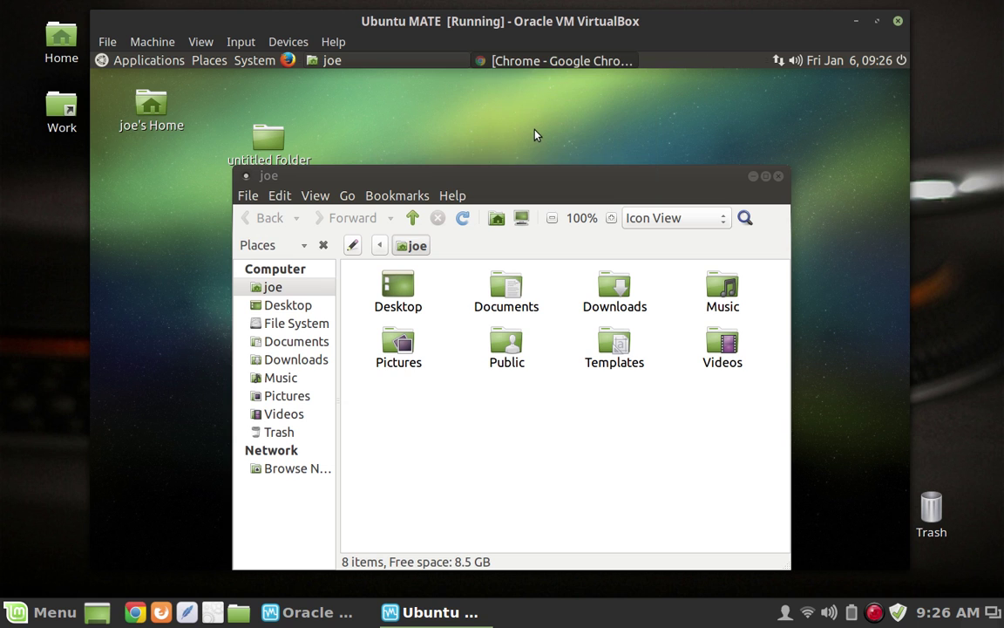
pyautogui.click(576, 61)
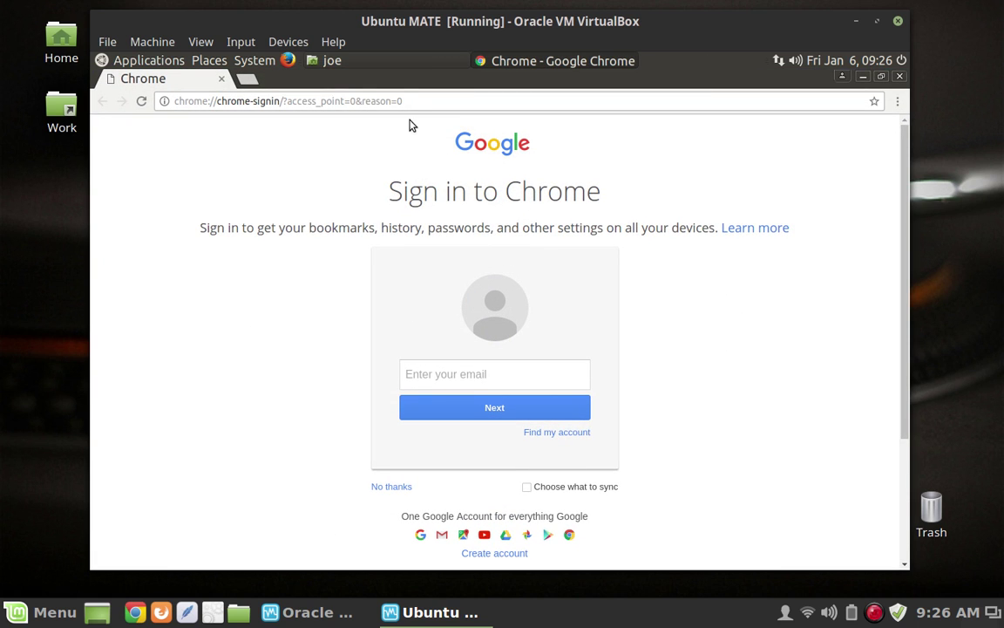
pyautogui.rightClick(399, 79)
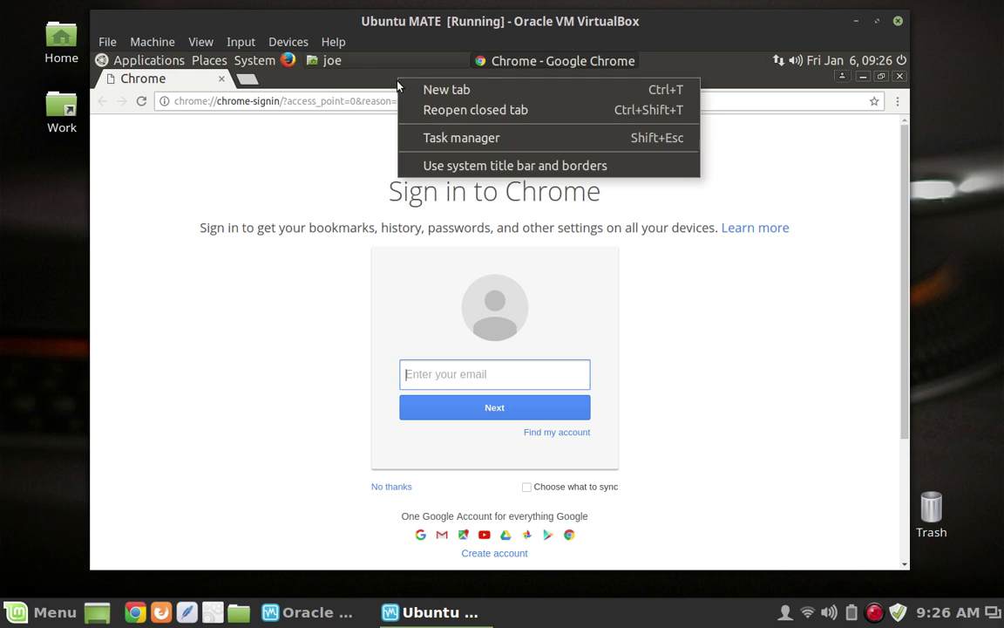
pyautogui.click(562, 165)
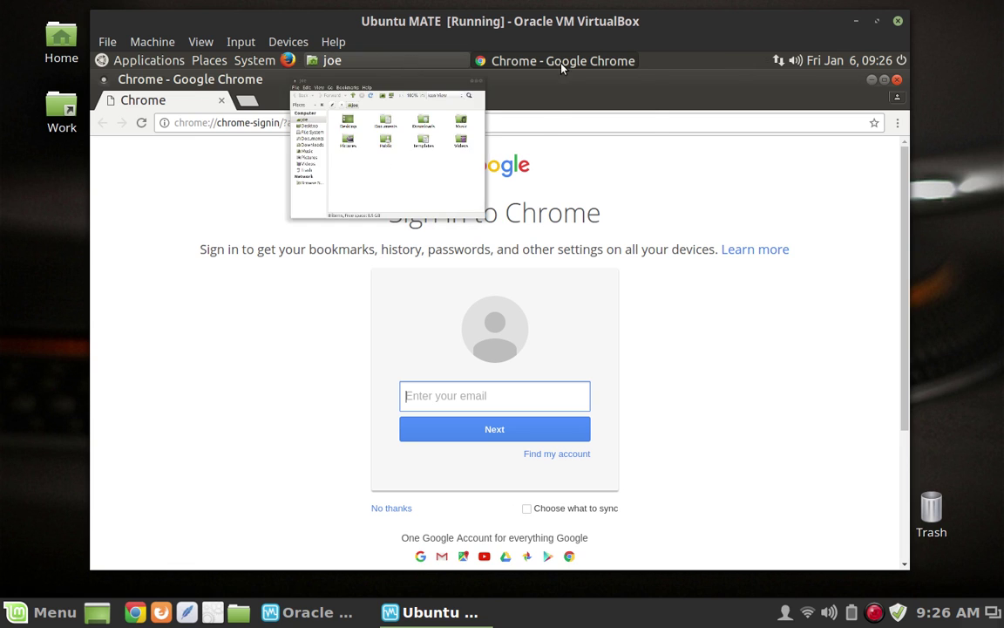
pyautogui.moveTo(575, 66)
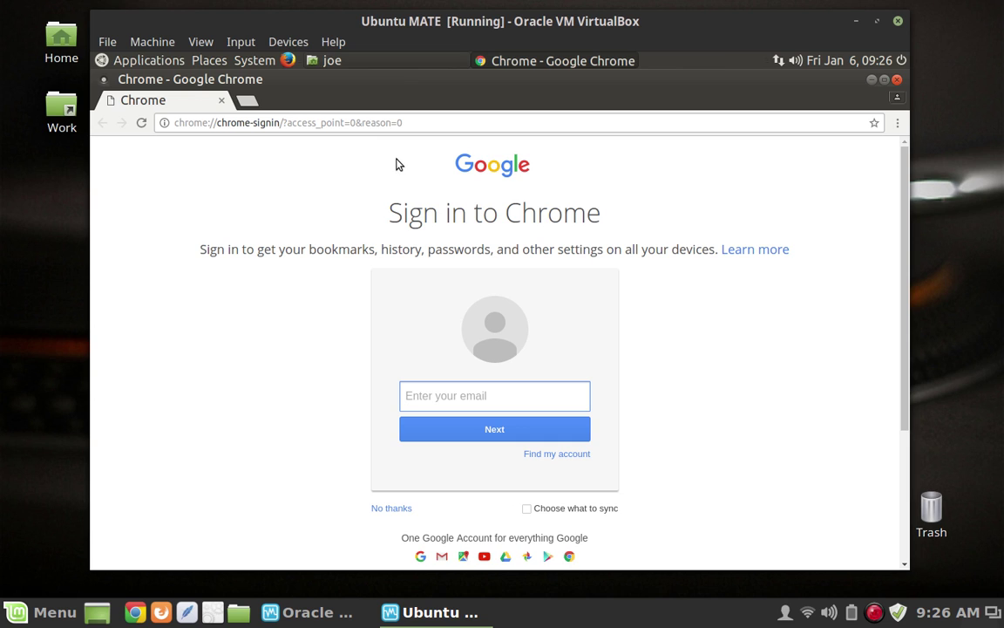
# Select the 'Sign in to Chrome' heading, toggle F11 full screen on and off, then close Chrome
pyautogui.moveTo(391, 166); pyautogui.dragTo(680, 195)
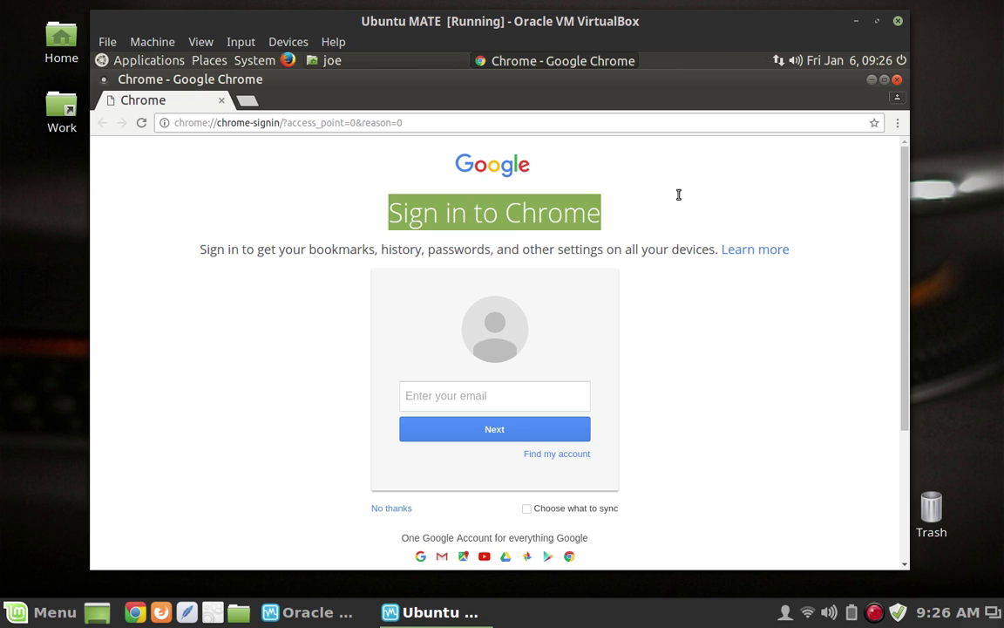
pyautogui.click(381, 191)
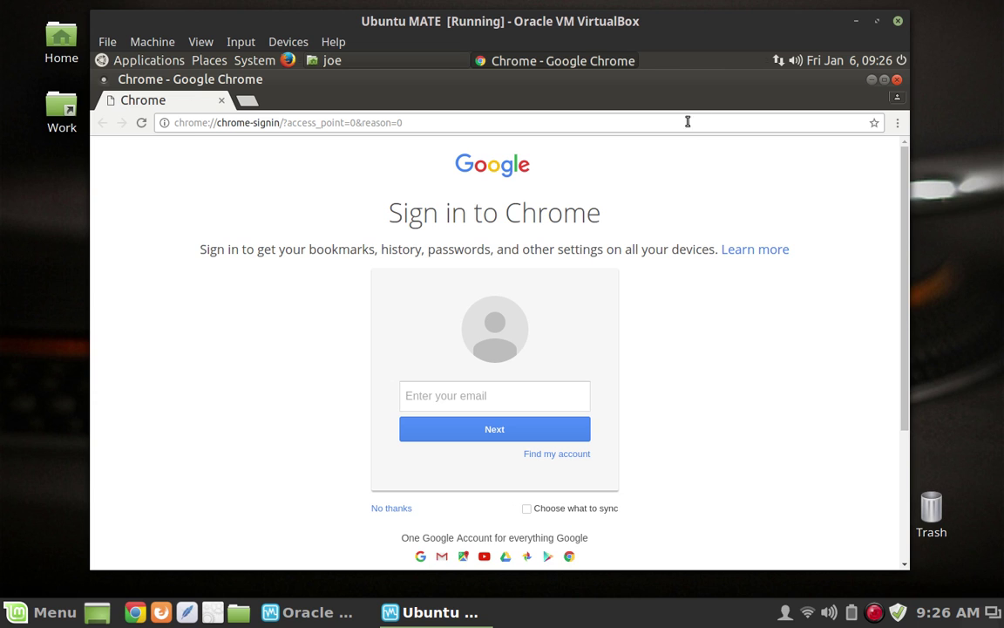
pyautogui.press('F11')
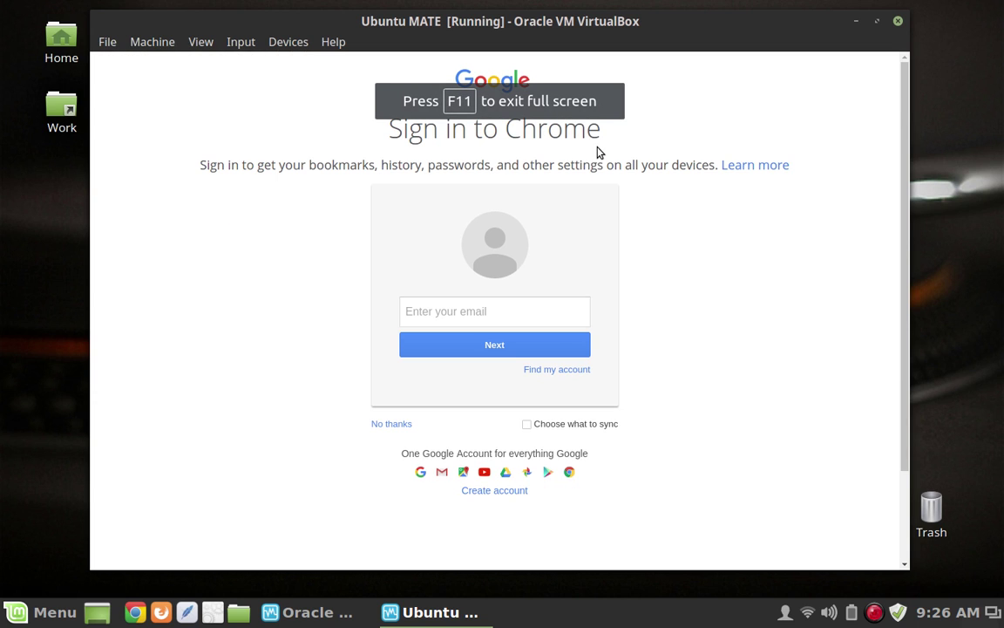
pyautogui.press('F11')
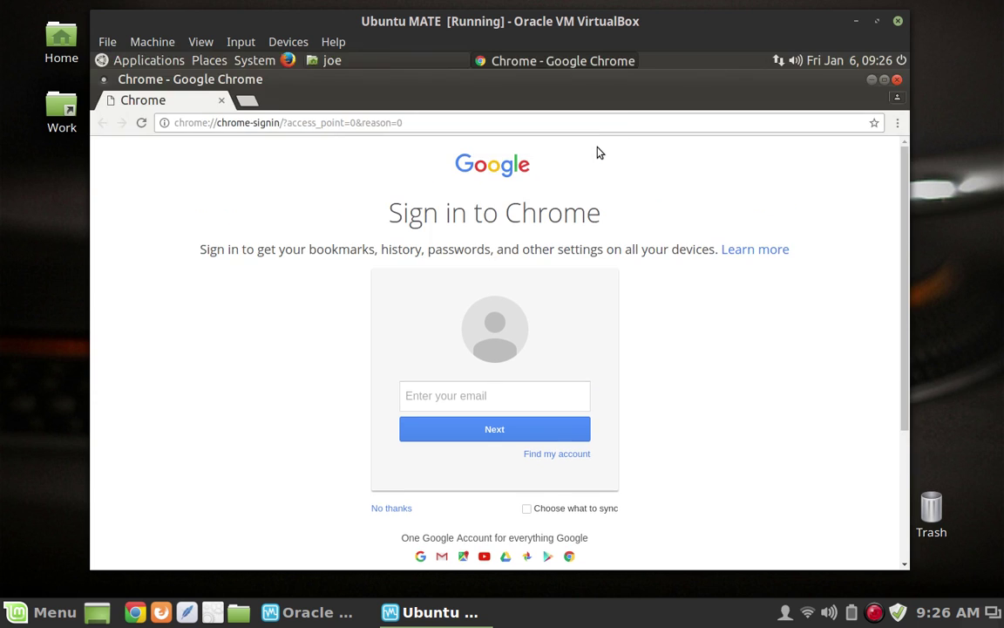
pyautogui.click(896, 80)
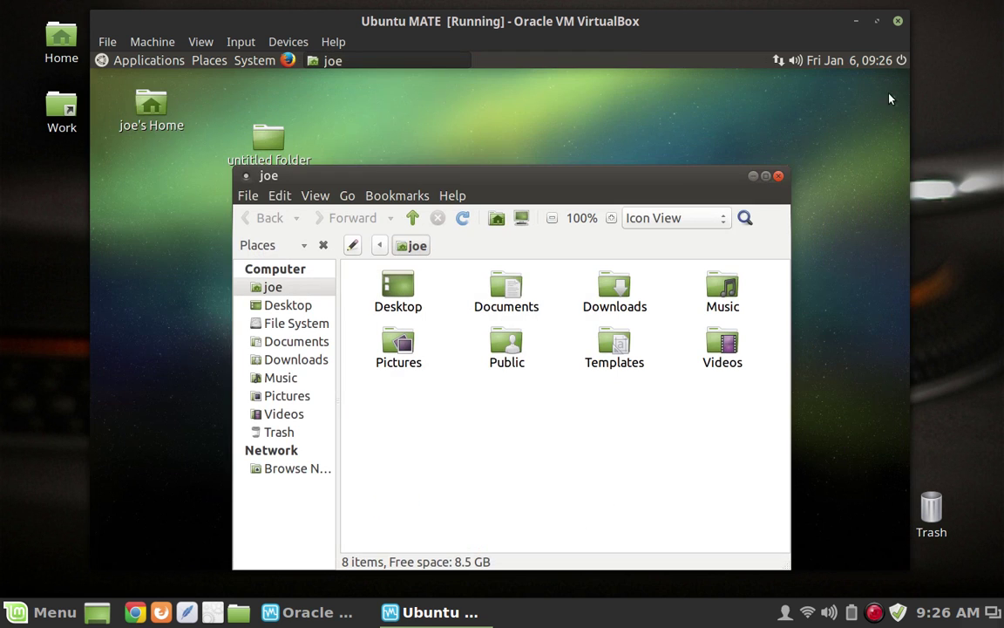
# Close the Caja window and permanently delete 'untitled folder' from the desktop with Shift+Delete
pyautogui.click(779, 177)
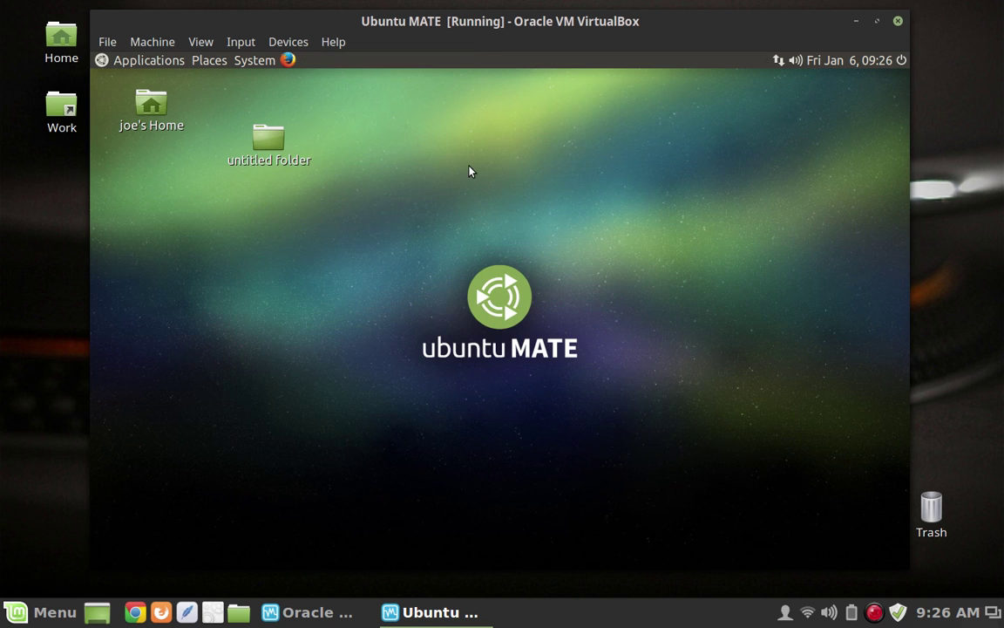
pyautogui.click(278, 148)
pyautogui.hotkey('shift', 'Delete')
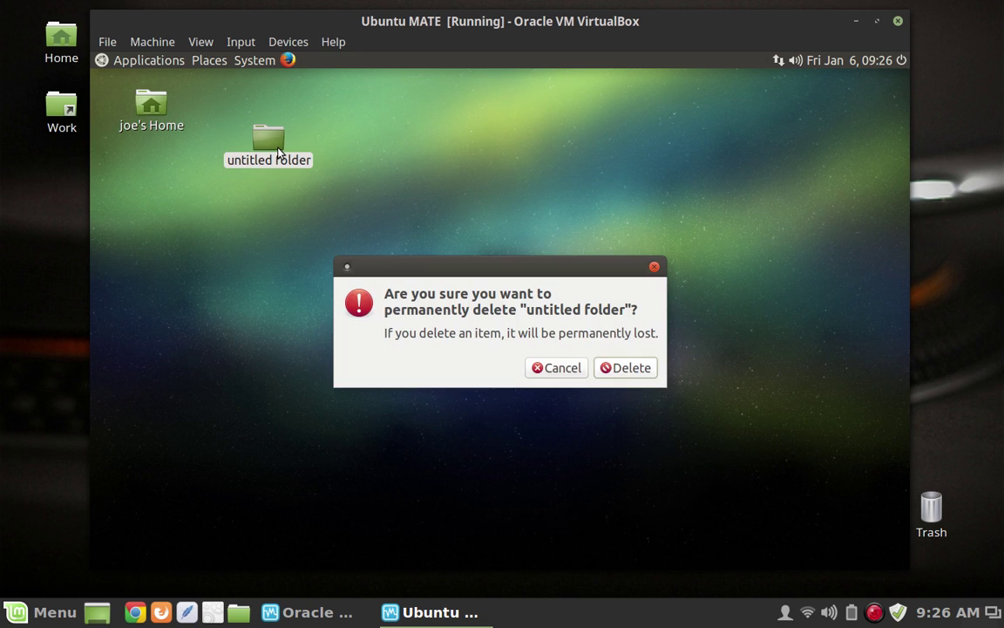
pyautogui.click(622, 370)
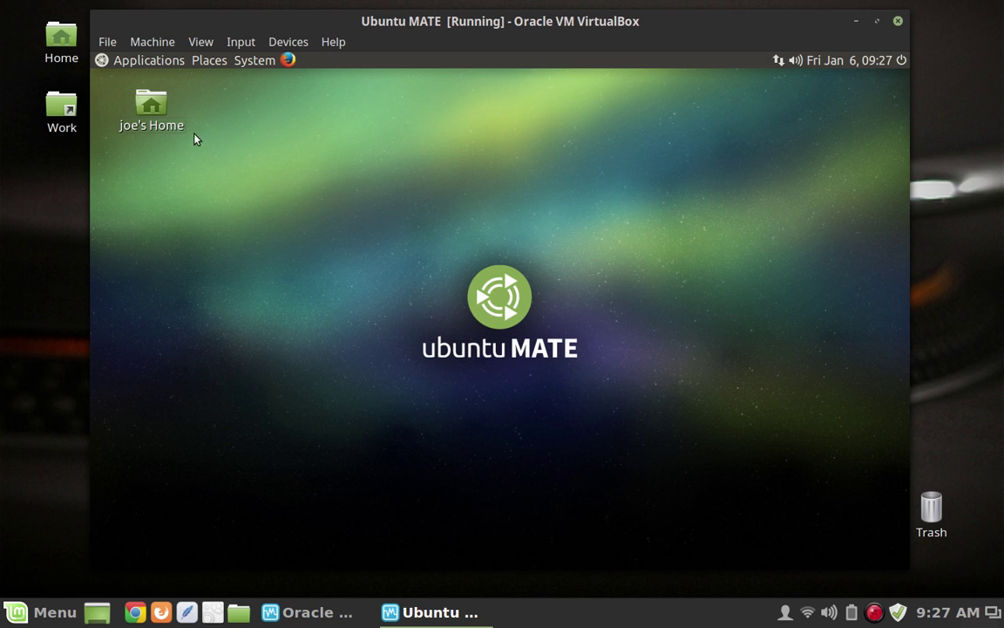
# In MATE Tweak's Windows section, choose Marco (Compton GPU compositor), keep it, and close MATE Tweak
pyautogui.click(248, 63)
pyautogui.moveTo(345, 107)
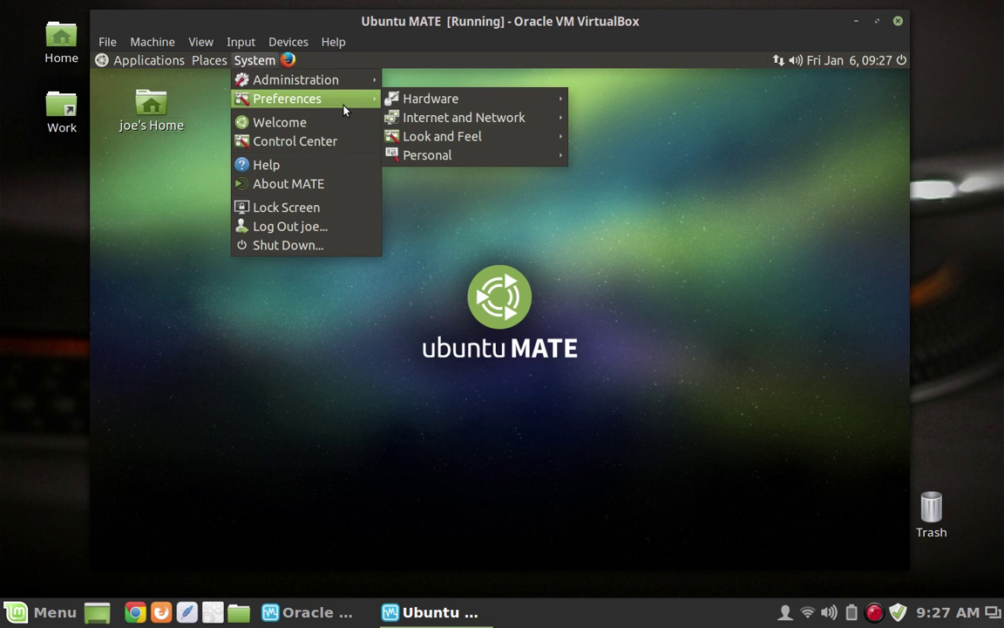
pyautogui.moveTo(542, 146)
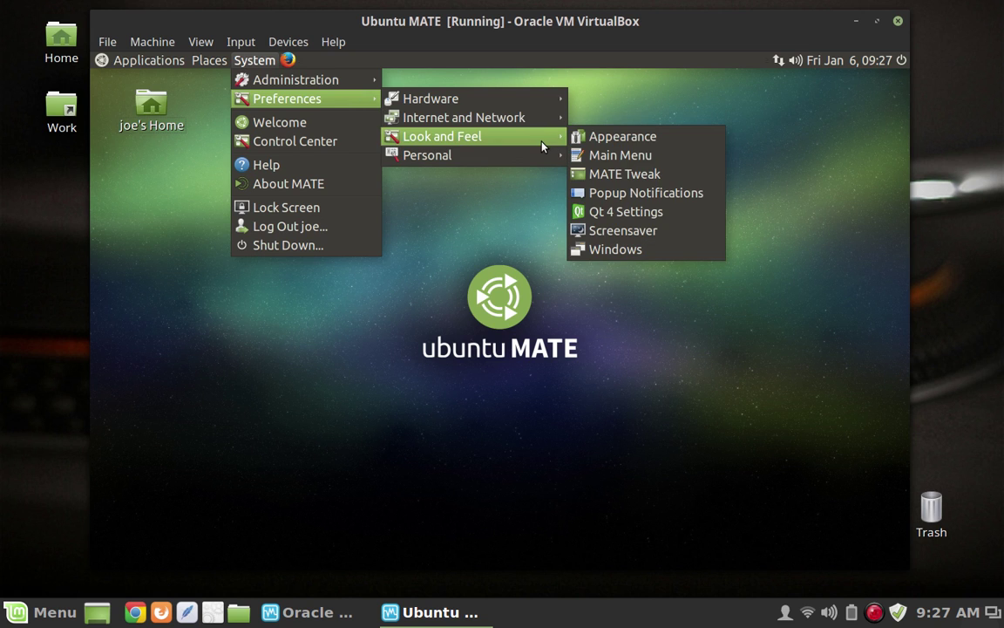
pyautogui.click(610, 173)
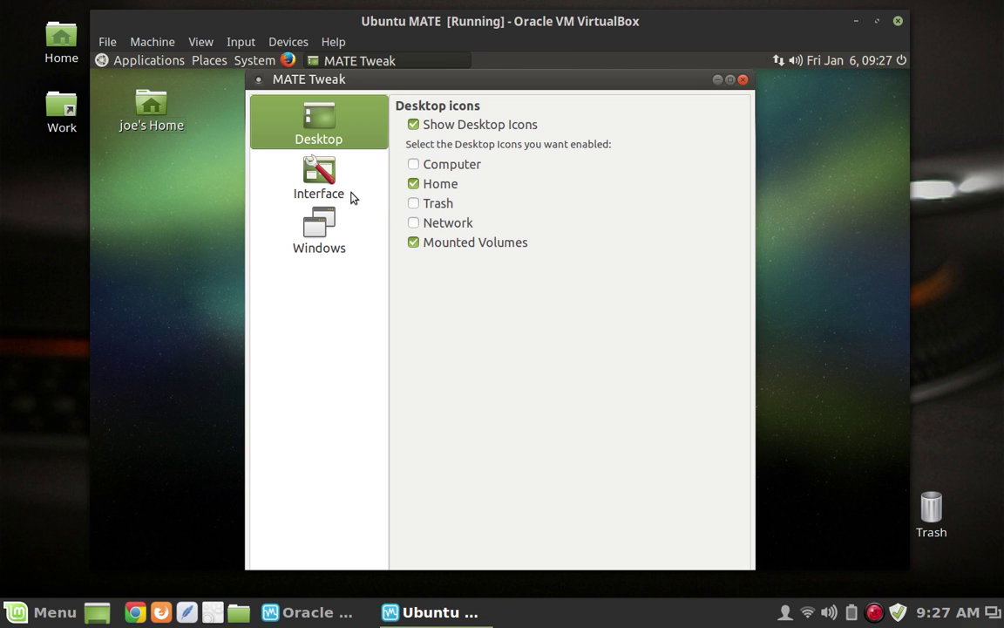
pyautogui.click(336, 239)
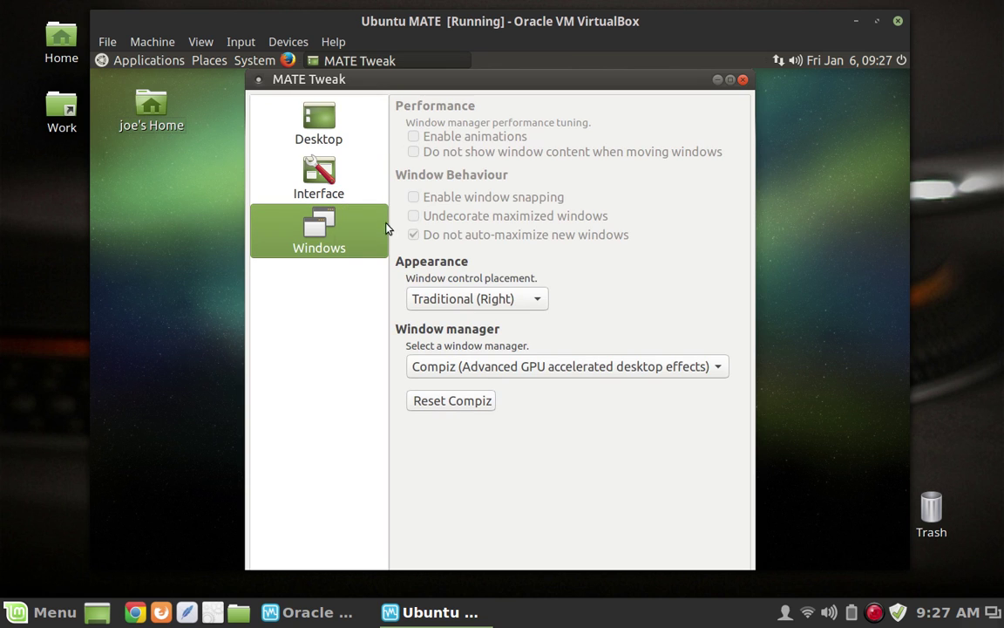
pyautogui.click(721, 365)
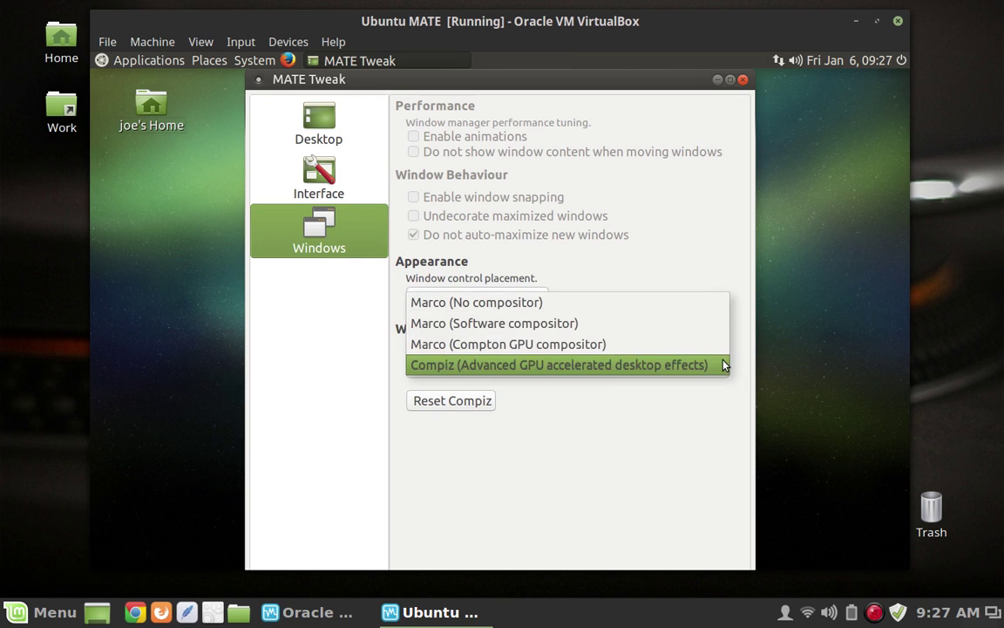
pyautogui.click(654, 359)
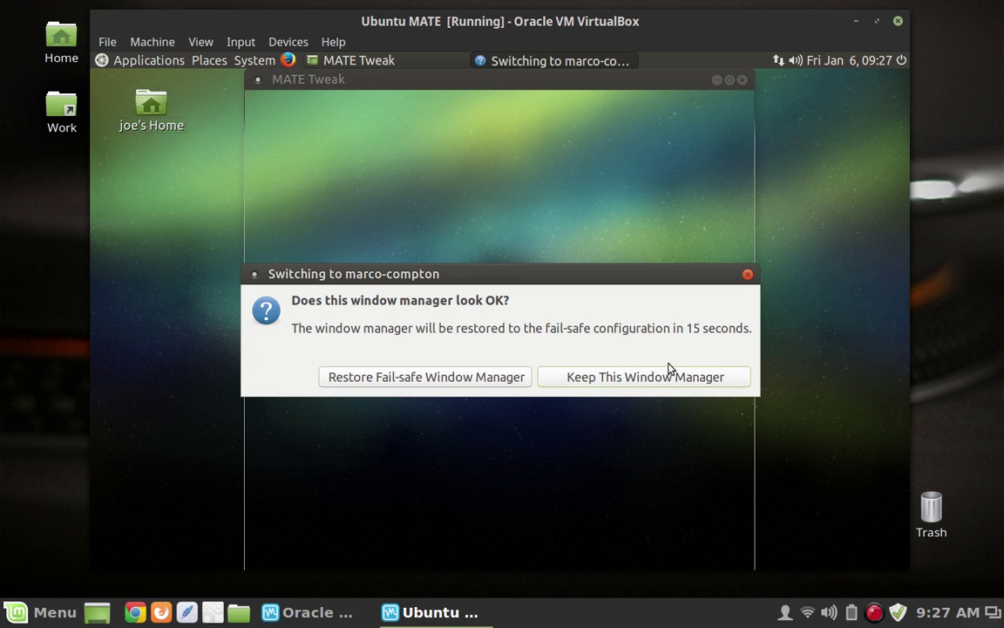
pyautogui.click(668, 375)
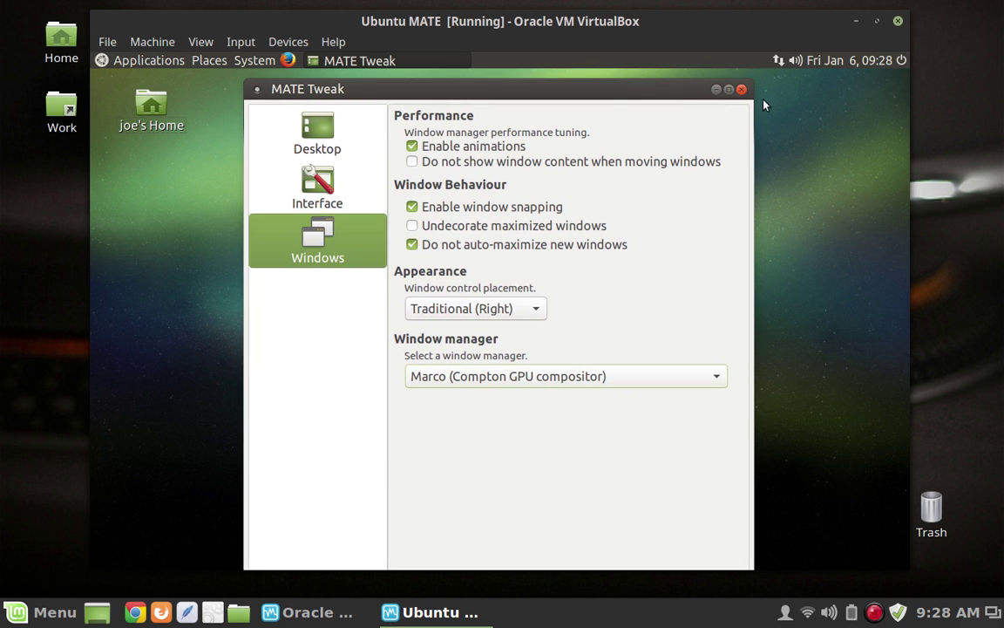
pyautogui.click(741, 89)
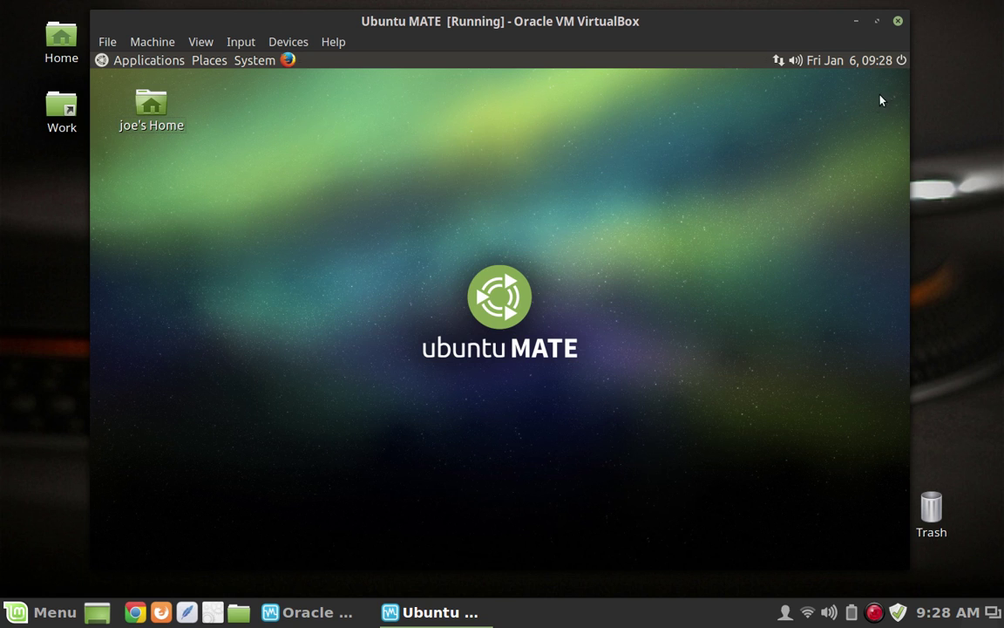
# Shut down the Ubuntu MATE virtual machine and close the VirtualBox Manager
pyautogui.click(902, 62)
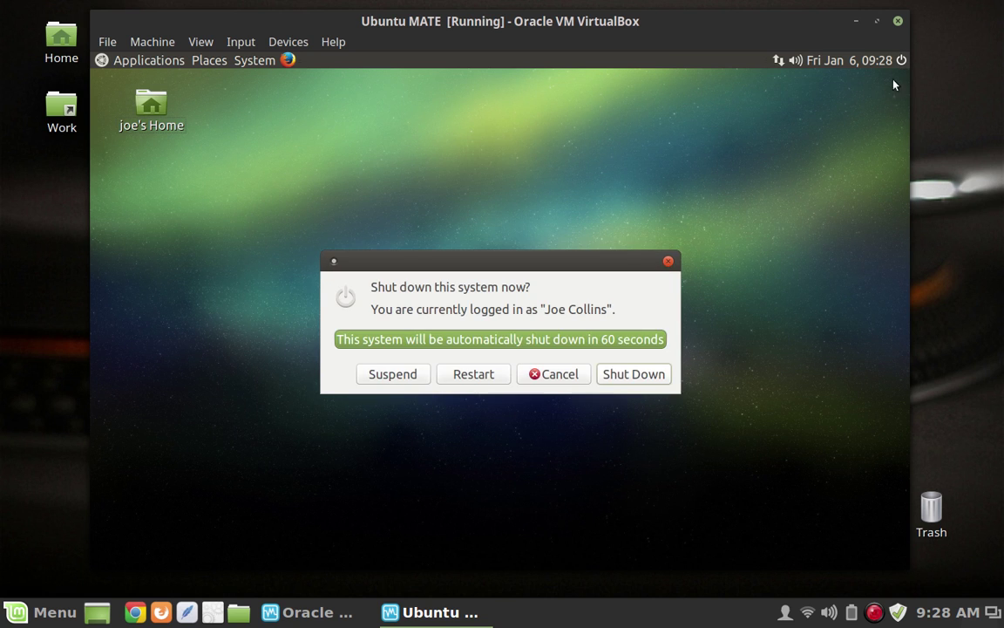
pyautogui.click(646, 377)
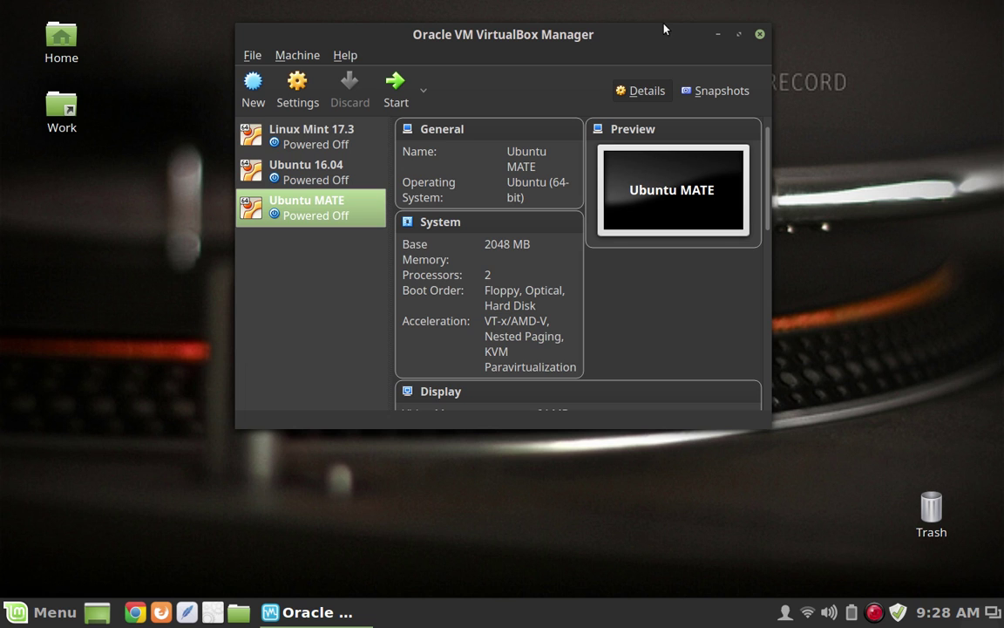
pyautogui.click(759, 35)
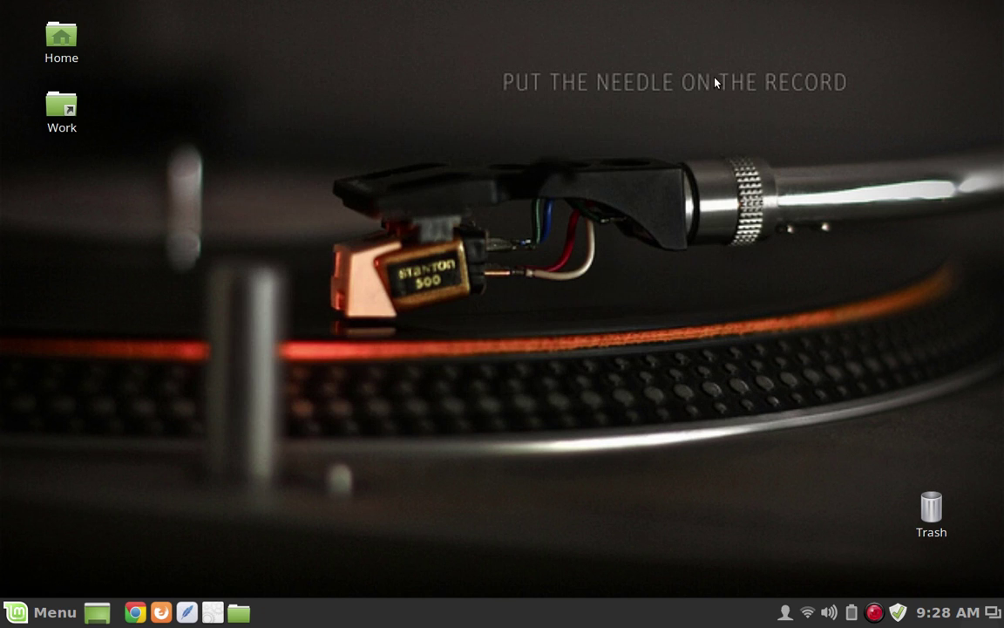
# Switch to the other workspace, open the Home folder, then close its Nemo window
pyautogui.hotkey('ctrl', 'alt', 'Left')
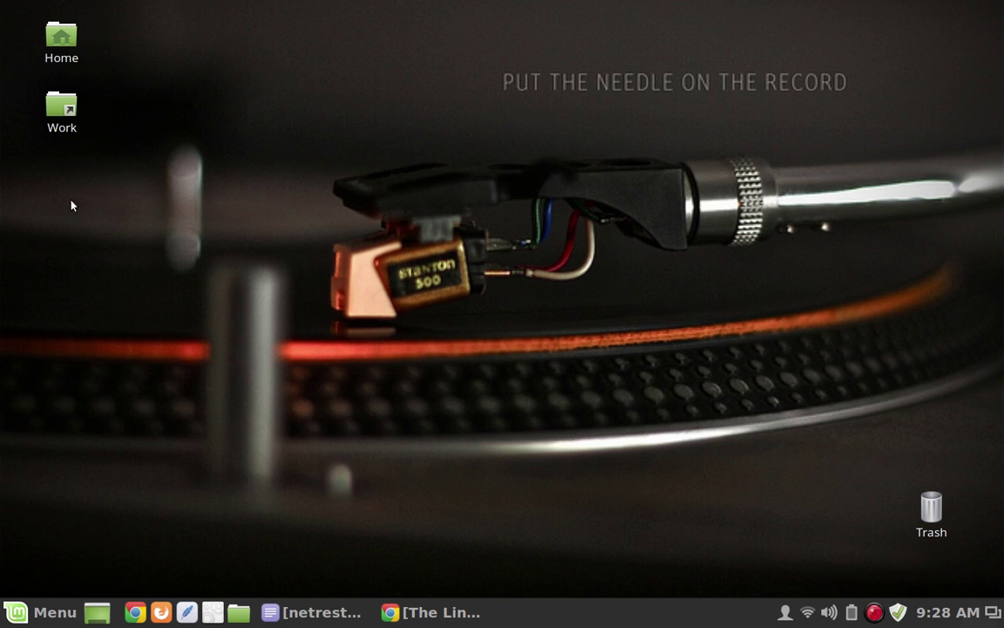
pyautogui.doubleClick(53, 36)
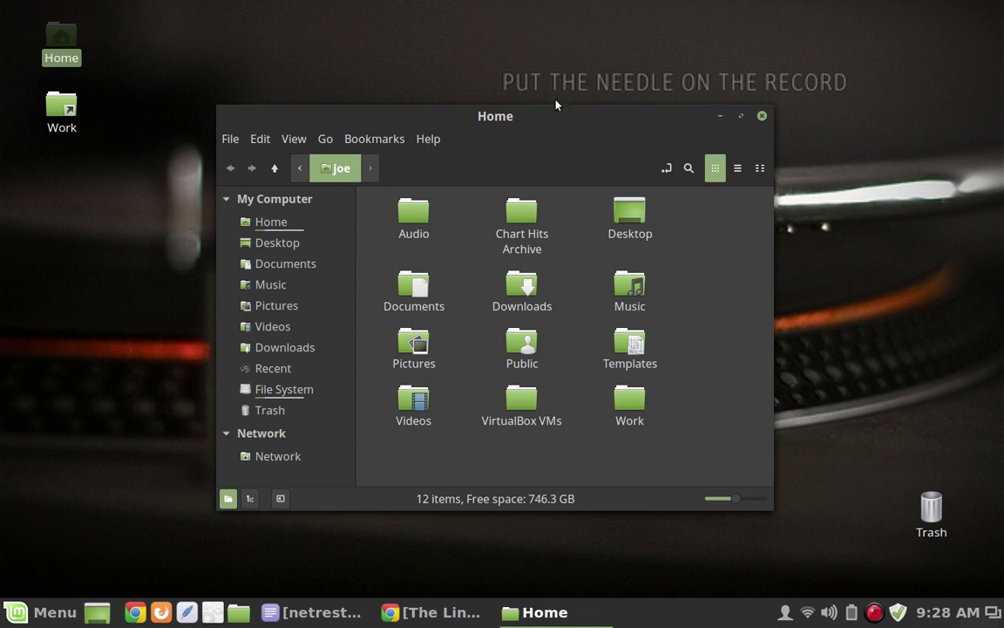
pyautogui.click(762, 117)
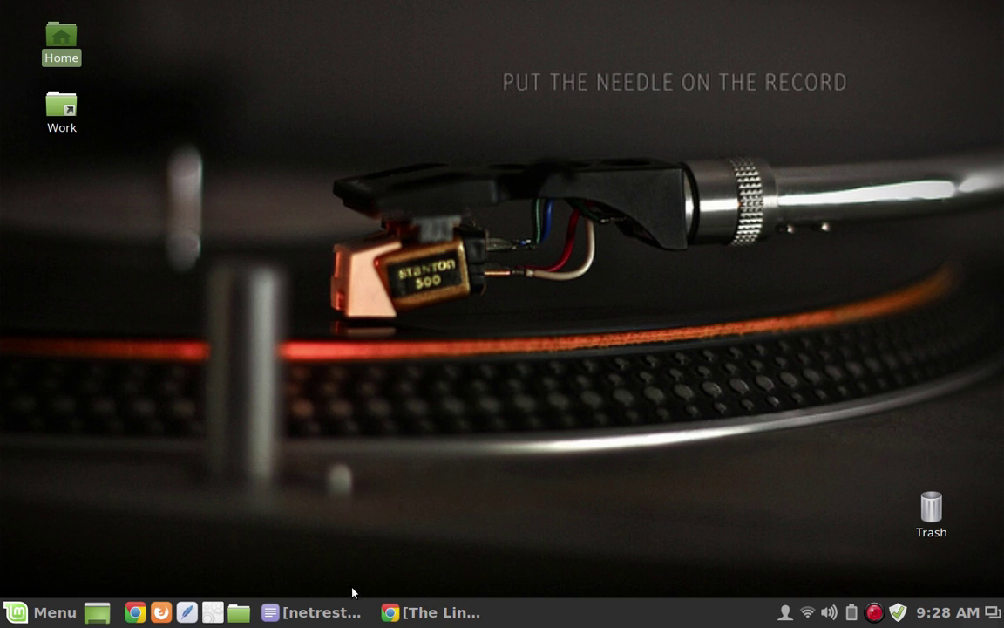
# Restore the Xed window with the netrestart script and show the wired and wireless network list
pyautogui.moveTo(319, 616)
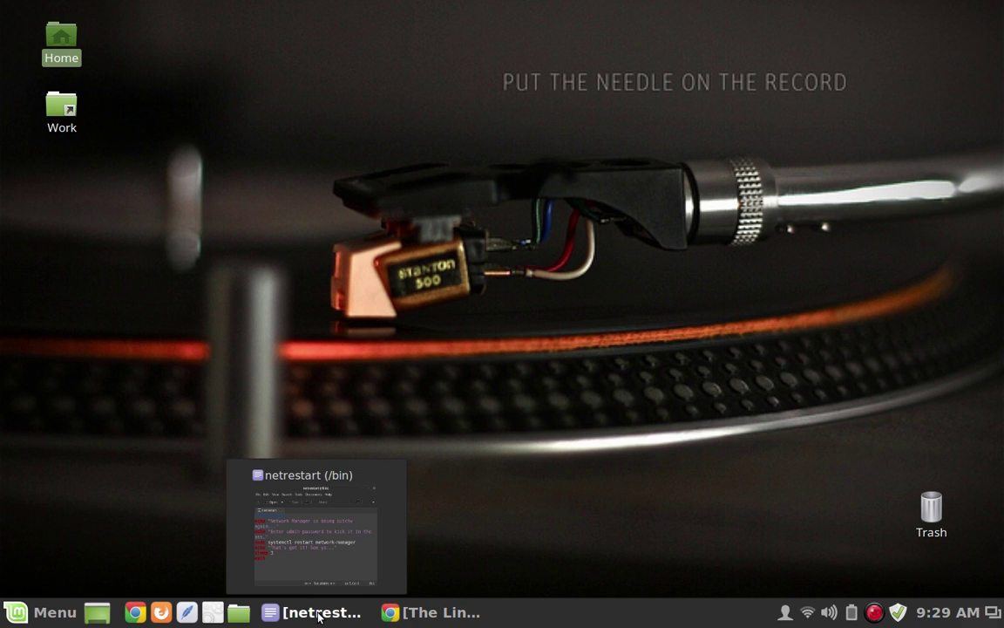
pyautogui.click(320, 615)
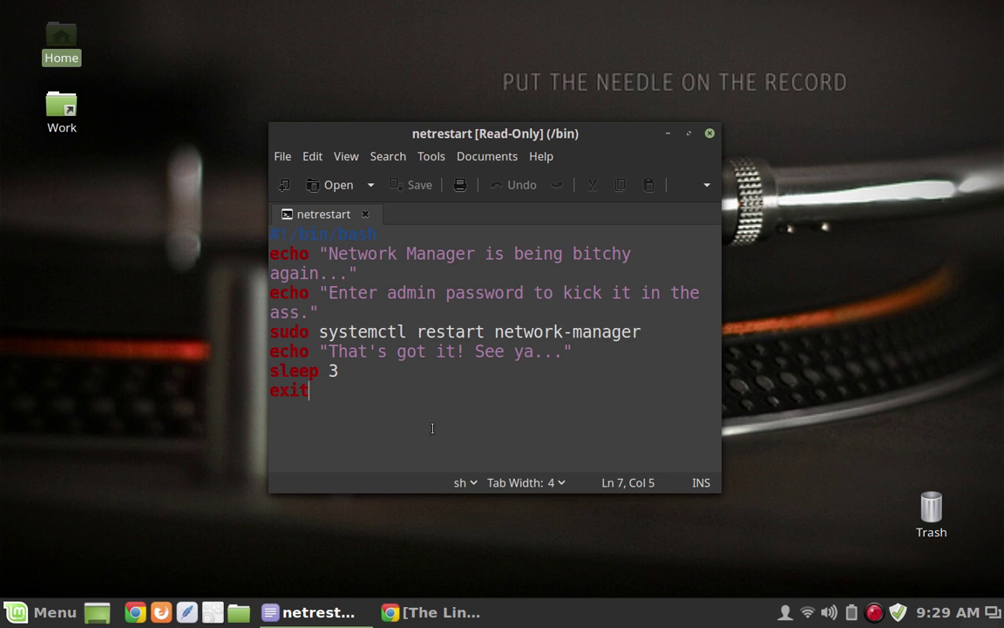
pyautogui.click(798, 617)
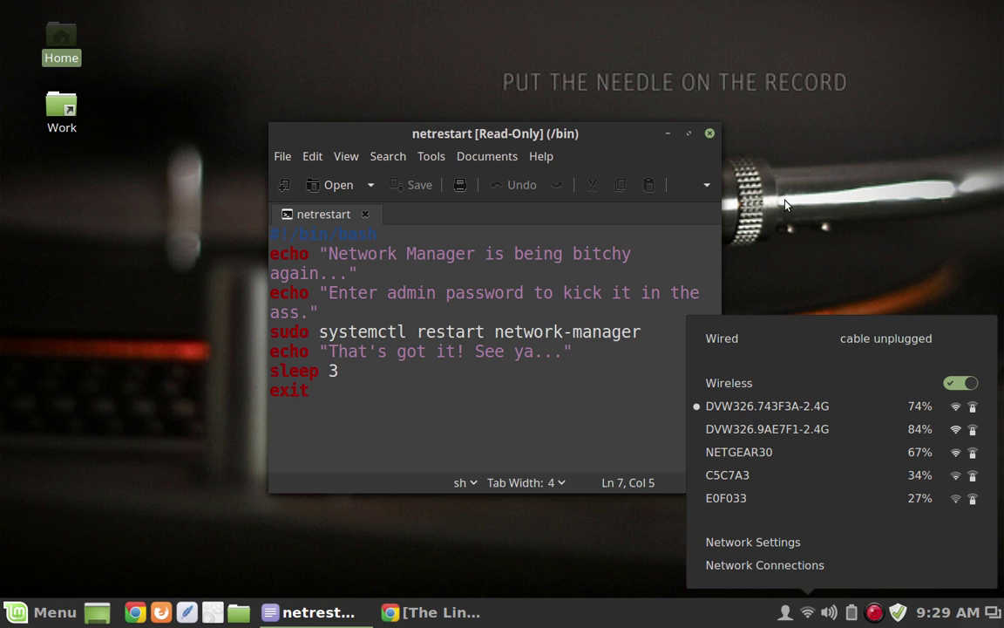
# Dismiss the network list and open the application menu on All Applications
pyautogui.click(785, 190)
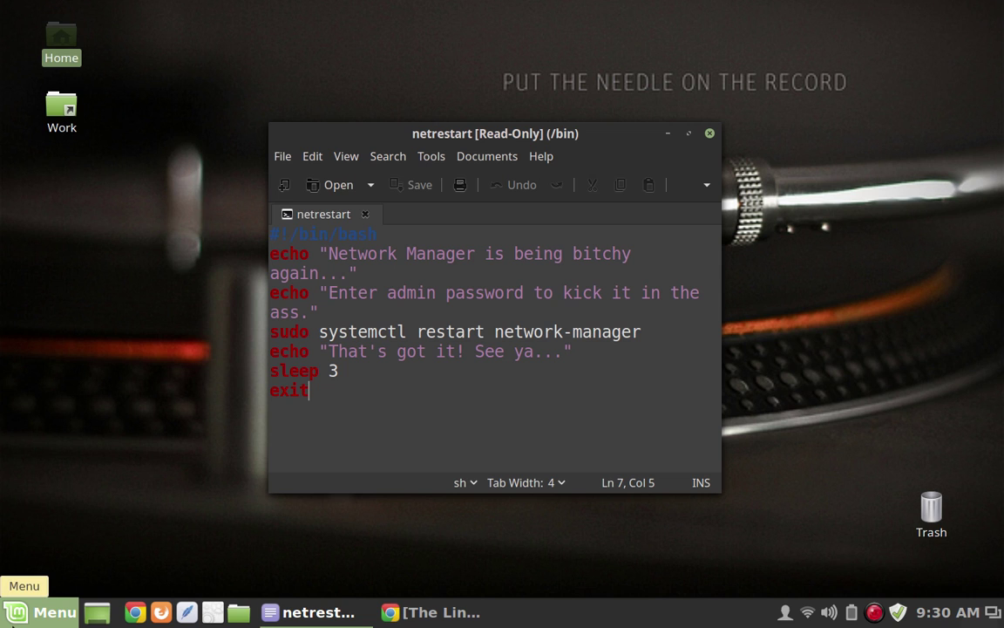
pyautogui.click(13, 621)
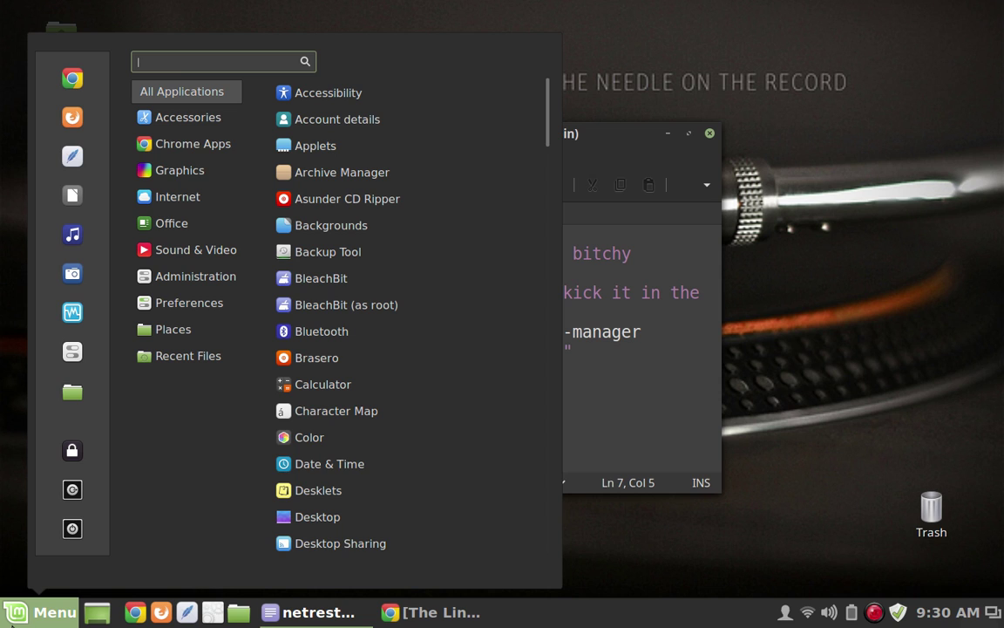
# Filter the application menu to Internet apps, then close and reopen the menu
pyautogui.click(177, 197)
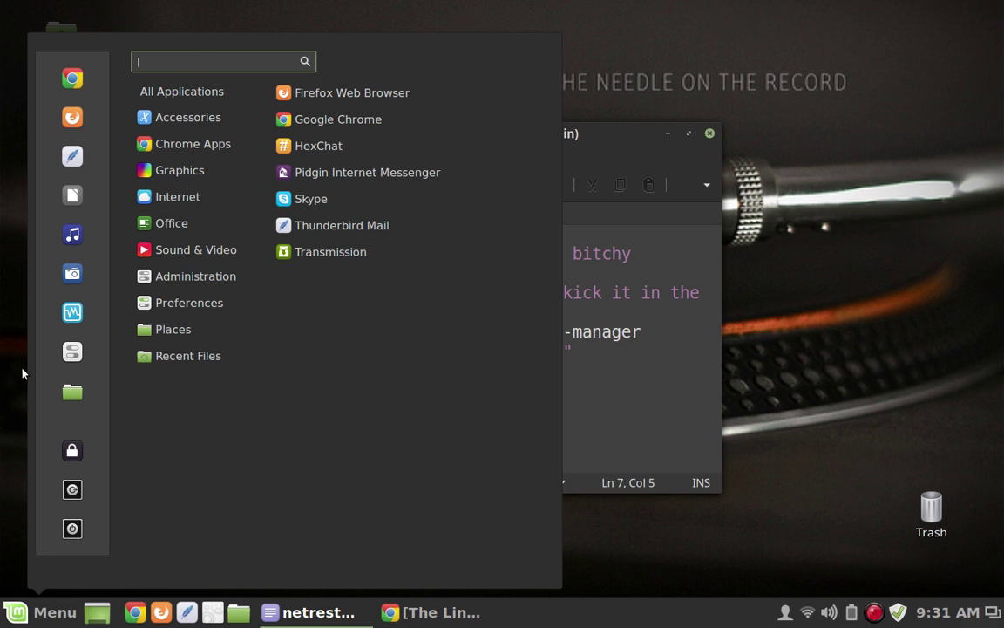
pyautogui.click(345, 5)
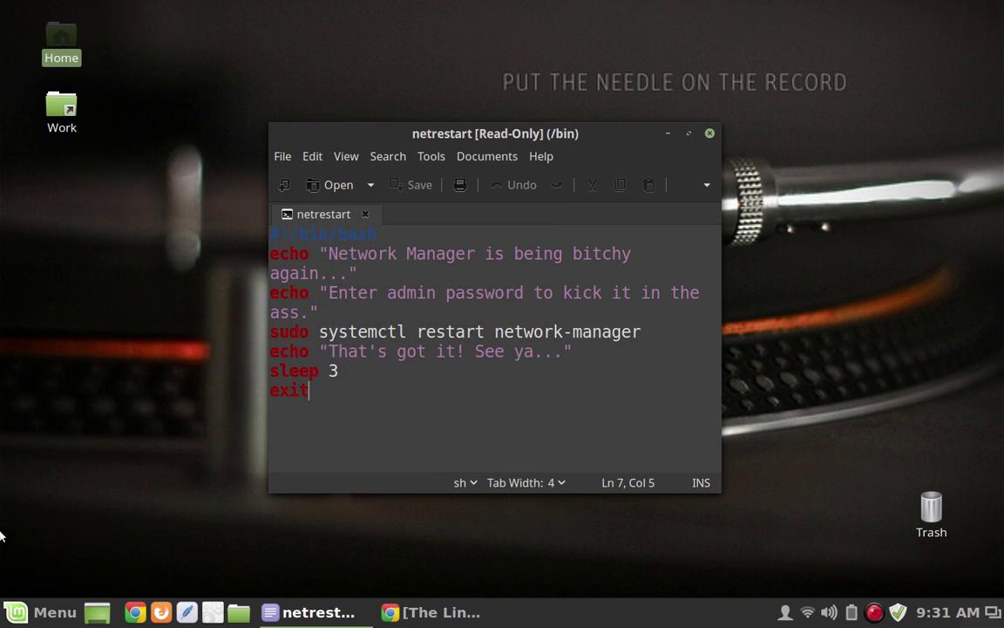
pyautogui.click(18, 614)
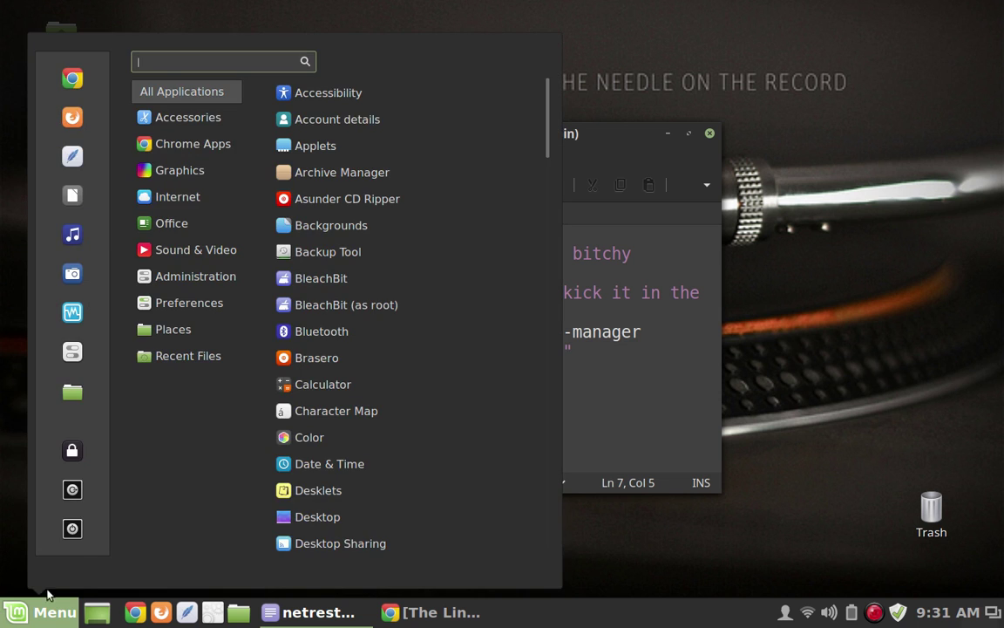
# Open the menu editor through the menu's Configure settings
pyautogui.rightClick(16, 619)
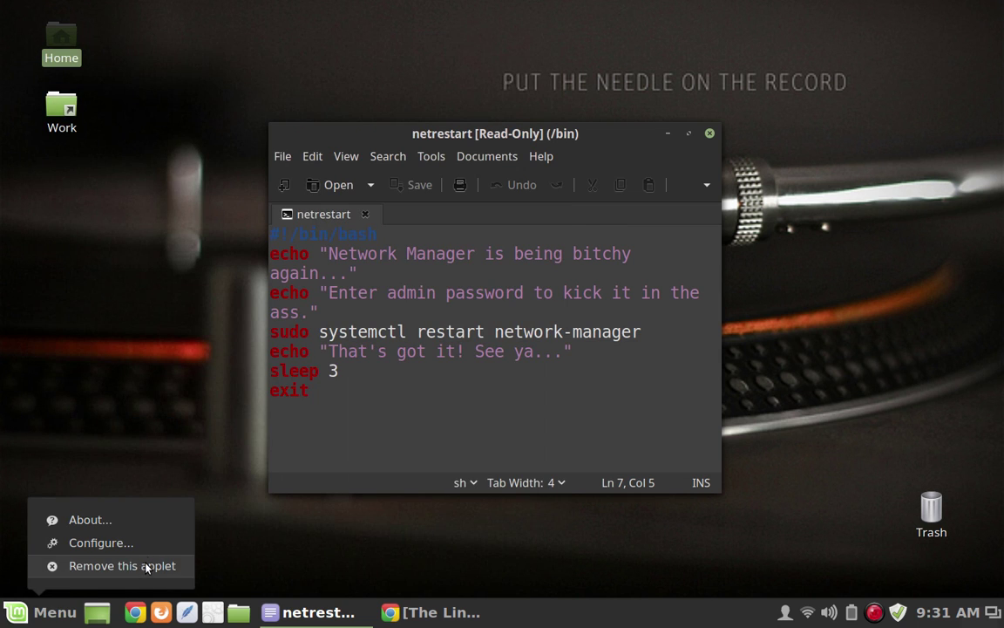
pyautogui.click(101, 542)
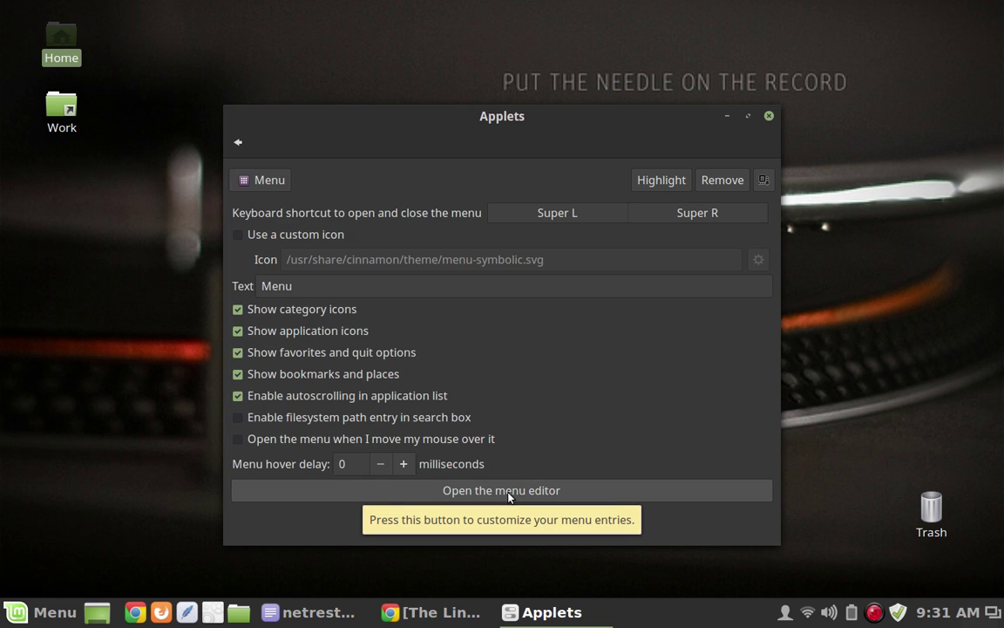
pyautogui.click(509, 495)
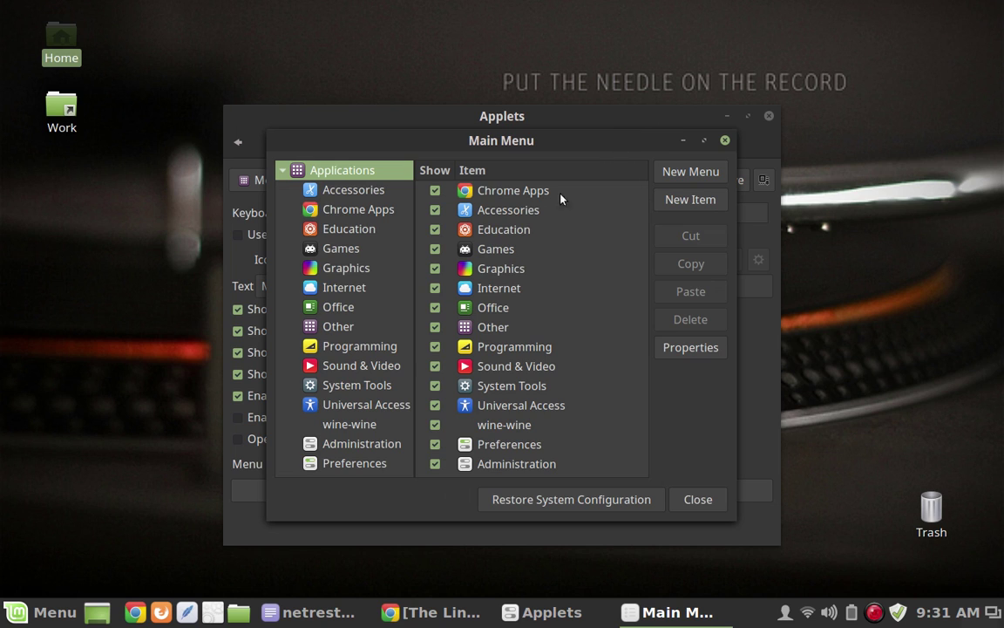
# Inspect the Administration > Network Manager Restart launcher's properties, closing them unchanged
pyautogui.click(392, 445)
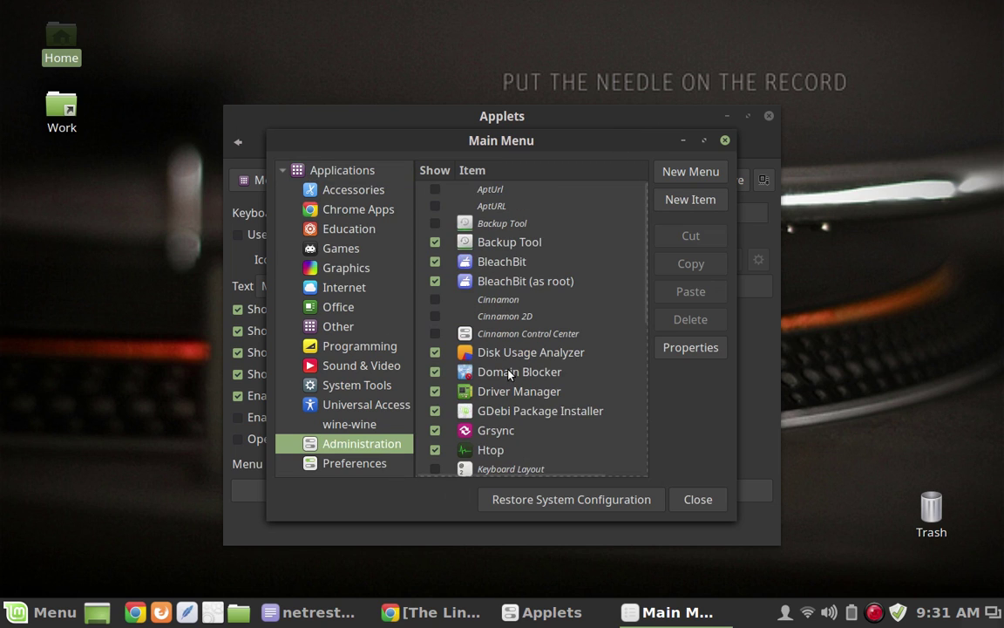
pyautogui.scroll(-5, 510, 372)
pyautogui.scroll(-3, 511, 372)
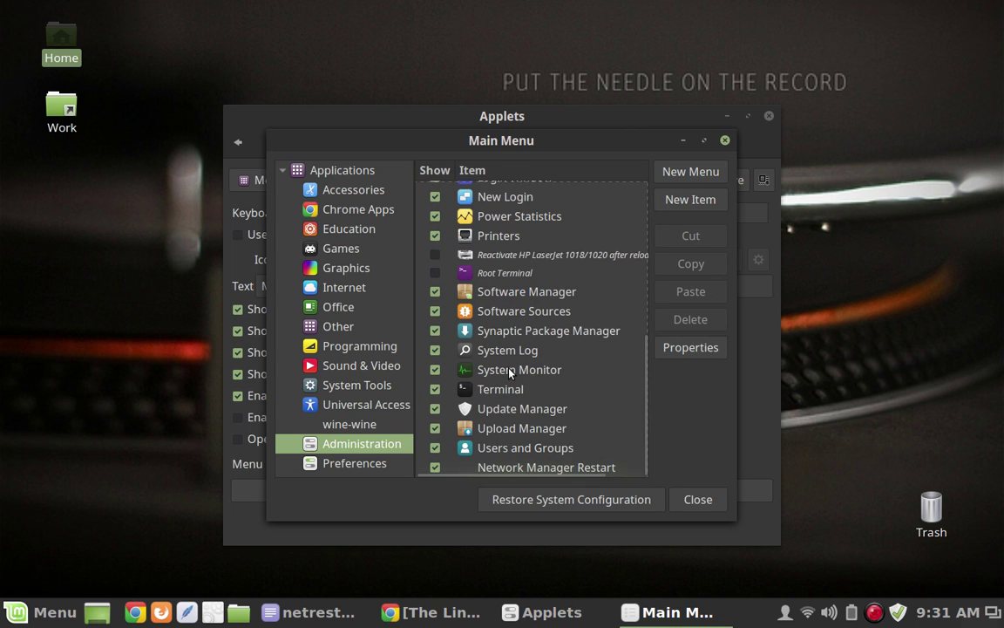
pyautogui.click(542, 467)
pyautogui.click(677, 348)
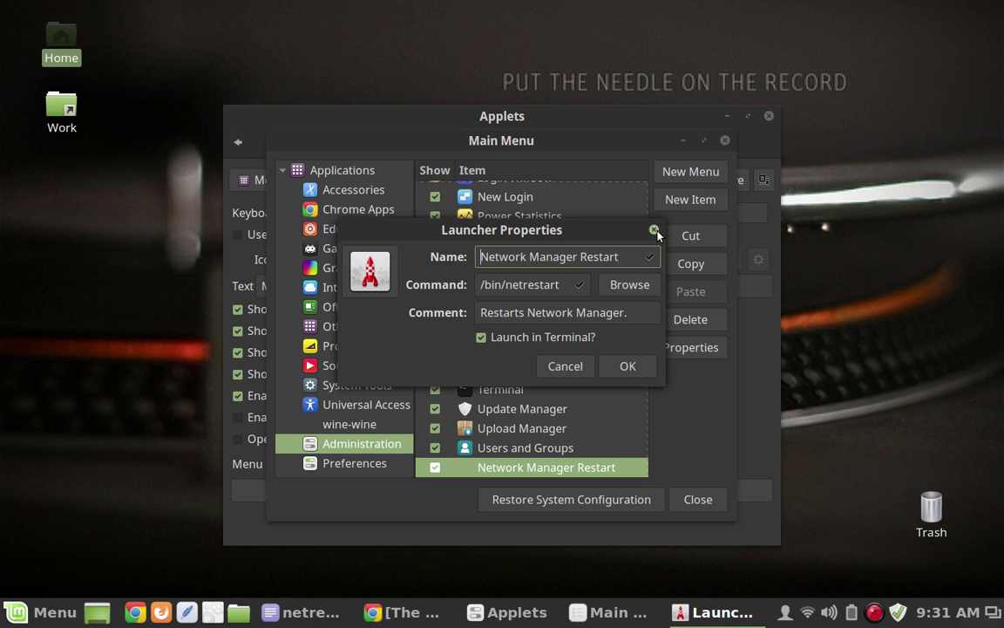
pyautogui.click(654, 231)
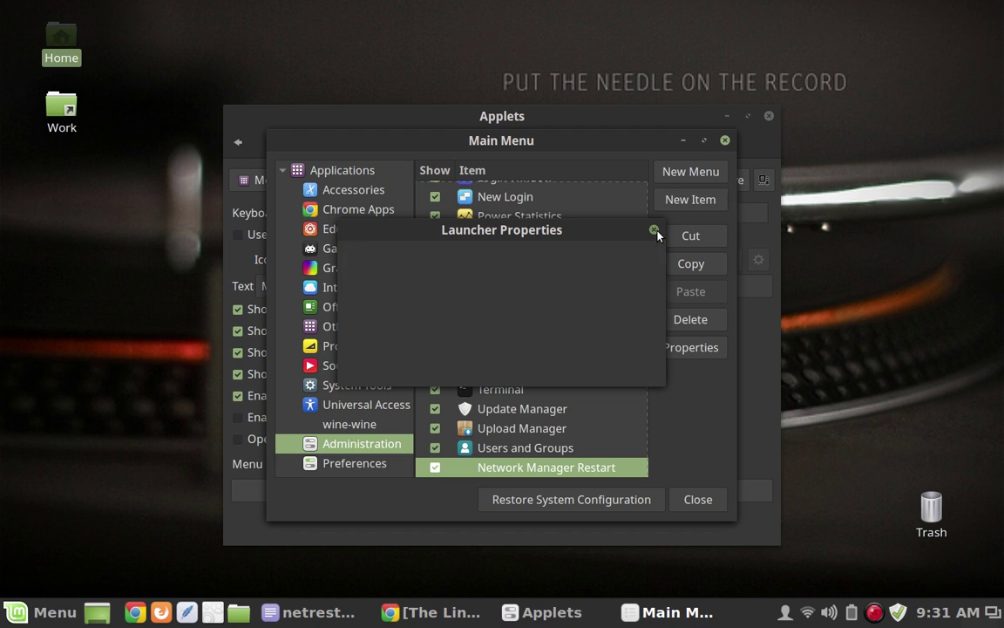
# Close the menu editor and settings, then run the Network Manager Restart launcher with the sudo password
pyautogui.click(725, 141)
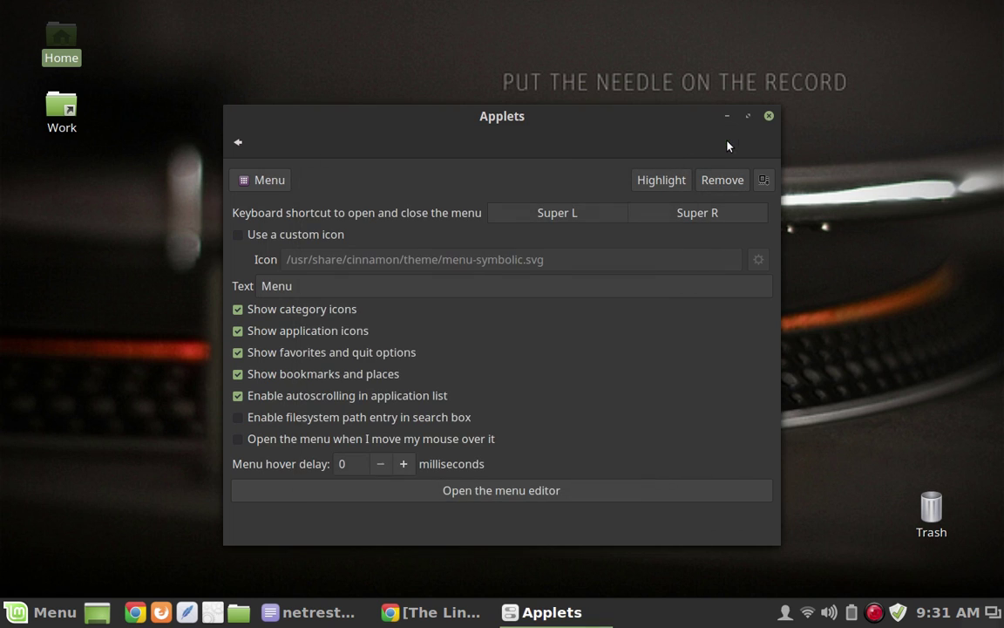
pyautogui.click(771, 118)
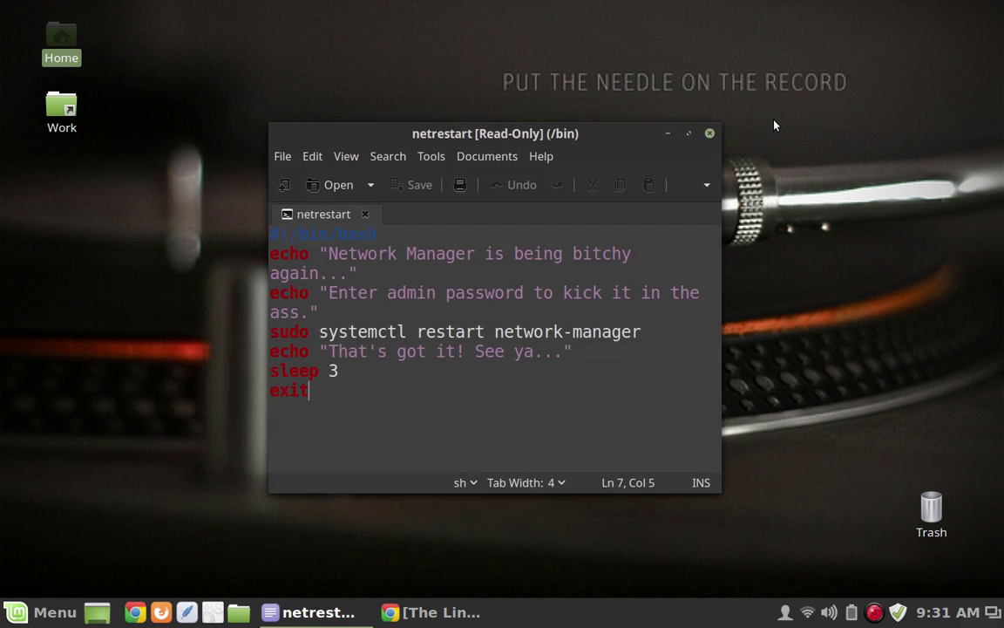
pyautogui.click(212, 613)
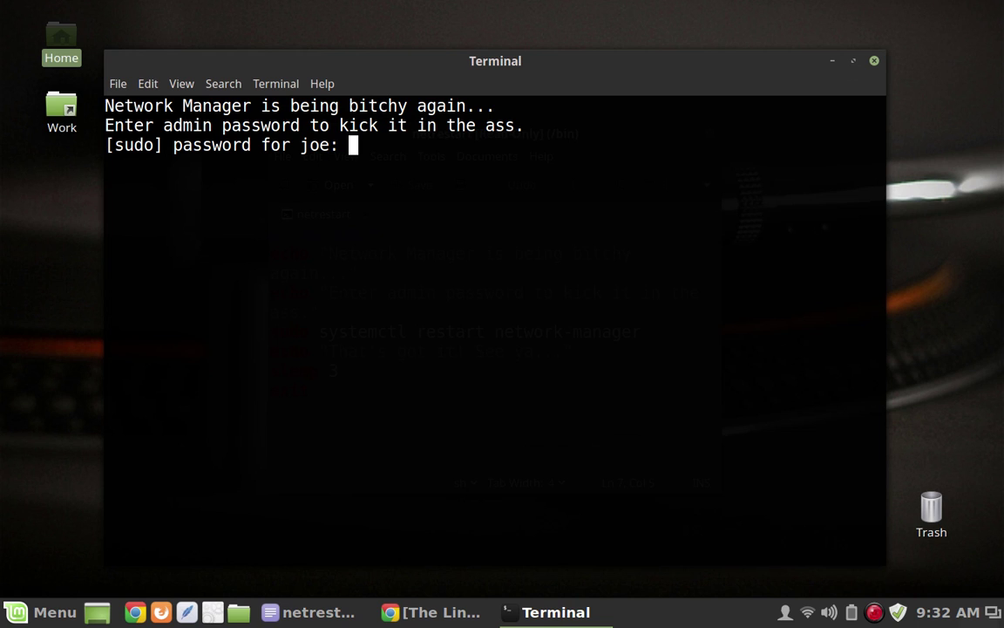
pyautogui.press('Return')
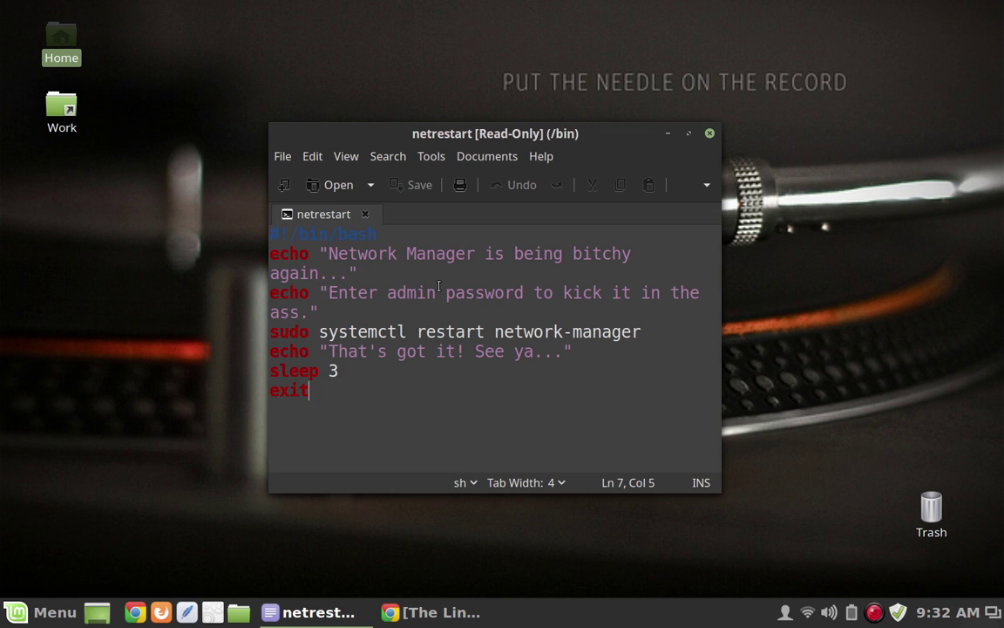
# Close the netrestart script in Xed and open the Home folder from the desktop
pyautogui.click(710, 134)
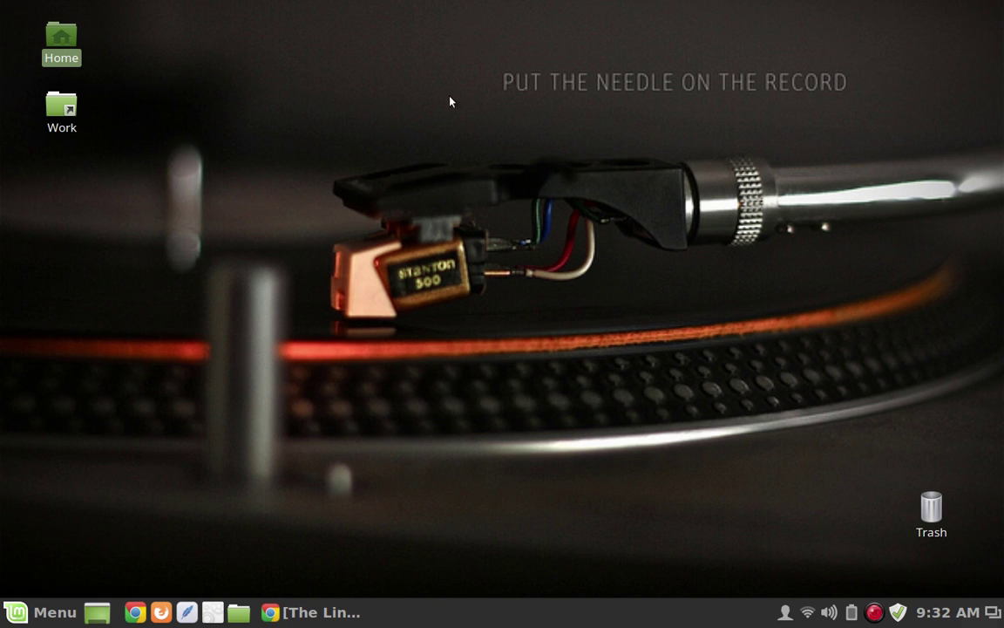
pyautogui.doubleClick(66, 36)
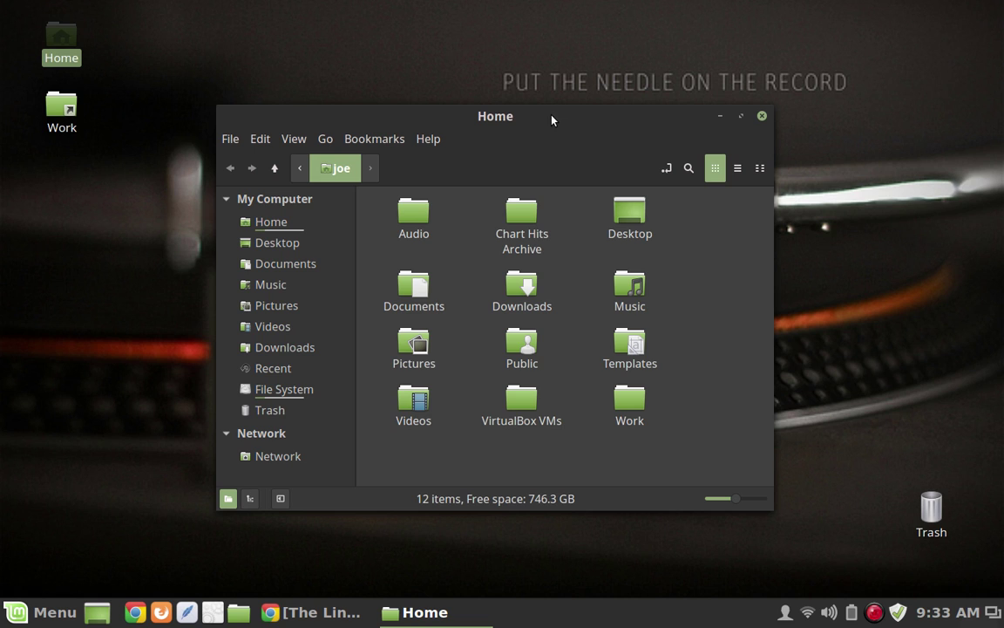
# Close the Home folder window in Nemo
pyautogui.click(763, 116)
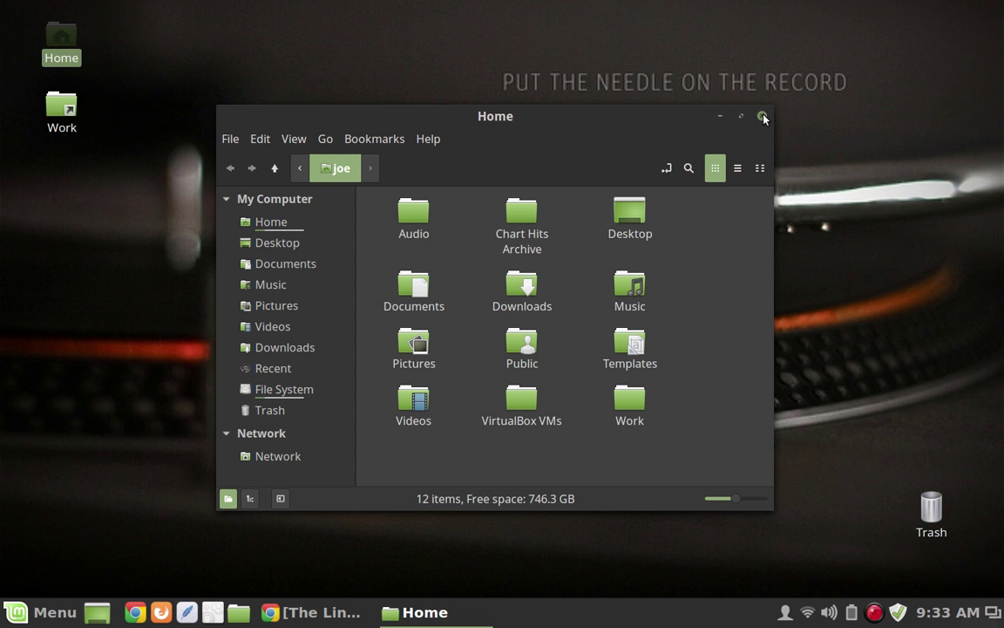